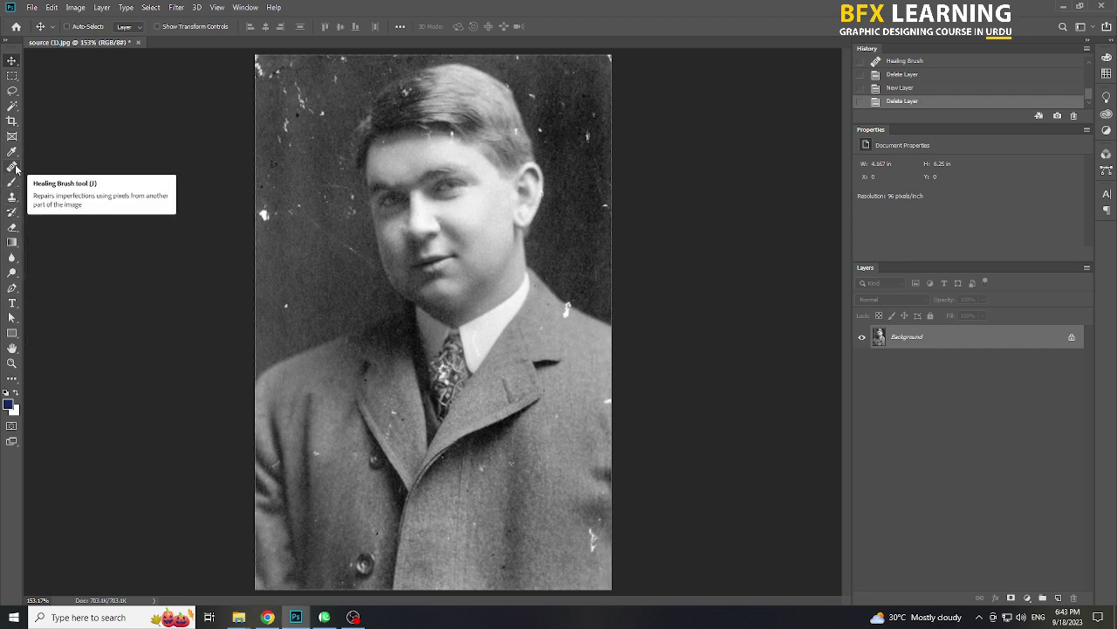
- Cycle through the Spot Healing Brush, Healing Brush and Patch tools
{"action": "left_click", "coordinate": [15, 167]}
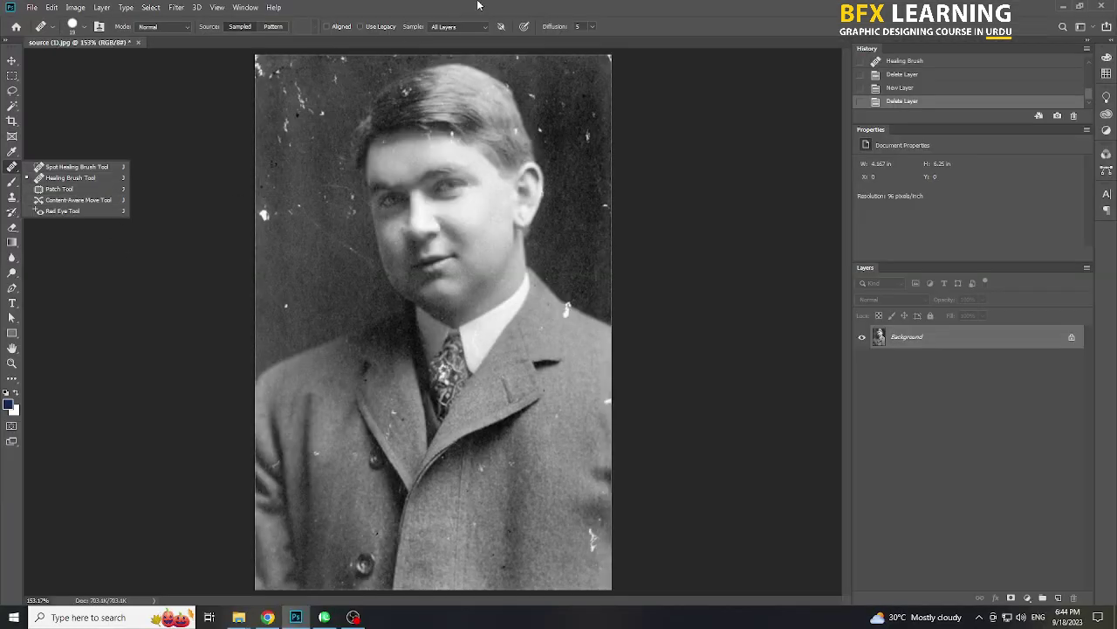
{"action": "left_click", "coordinate": [428, 5]}
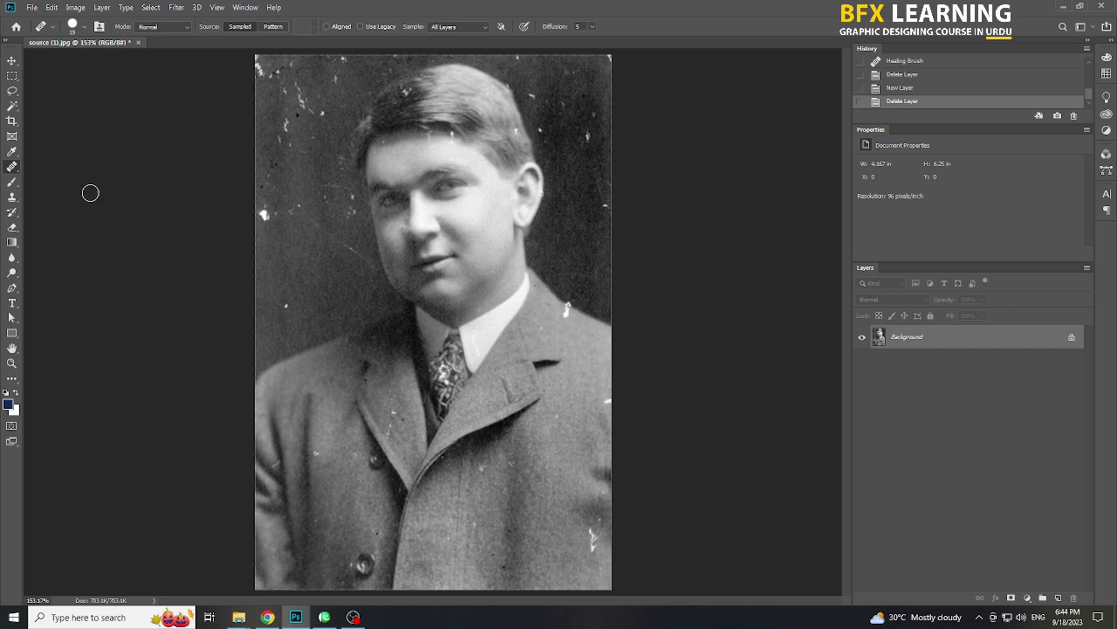
{"action": "right_click", "coordinate": [12, 166]}
{"action": "left_click", "coordinate": [61, 164]}
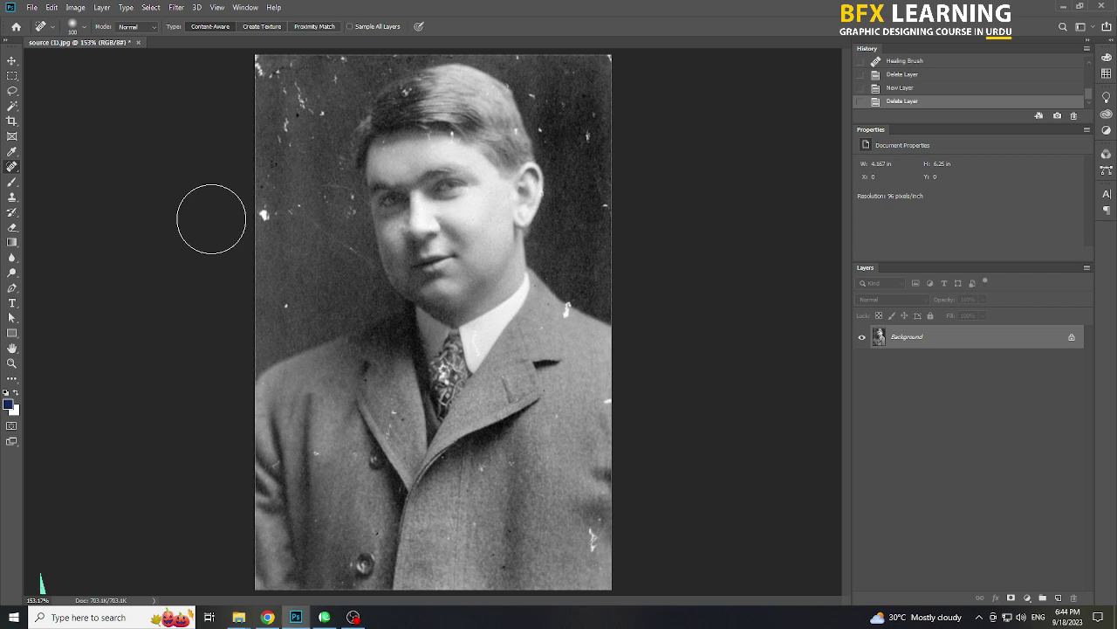
{"action": "key", "text": "shift+j"}
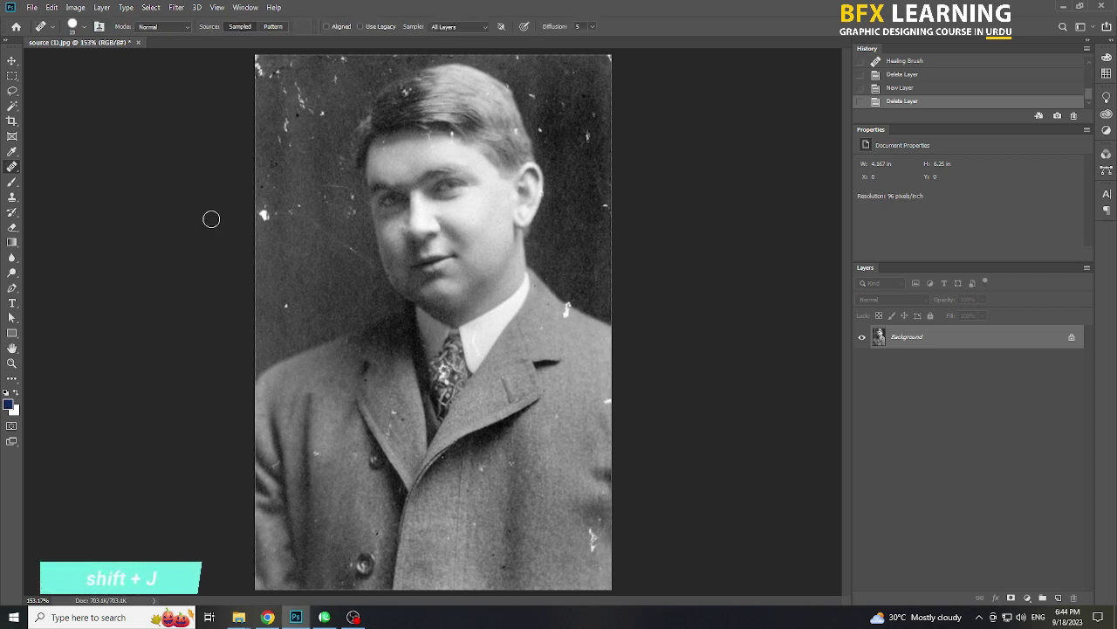
{"action": "right_click", "coordinate": [13, 167]}
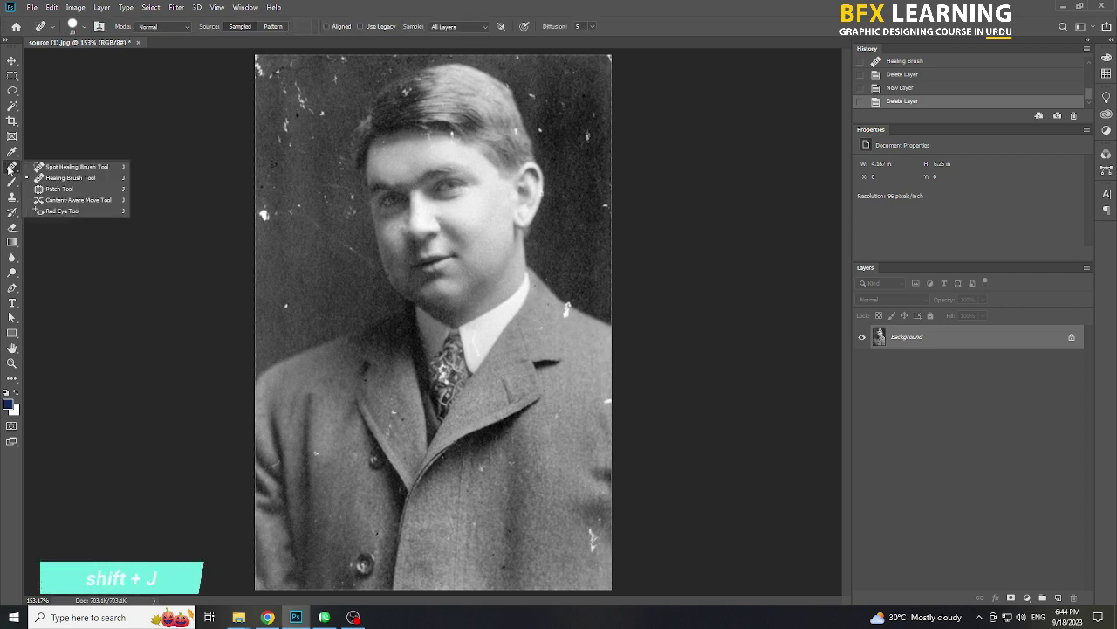
{"action": "left_click", "coordinate": [81, 178]}
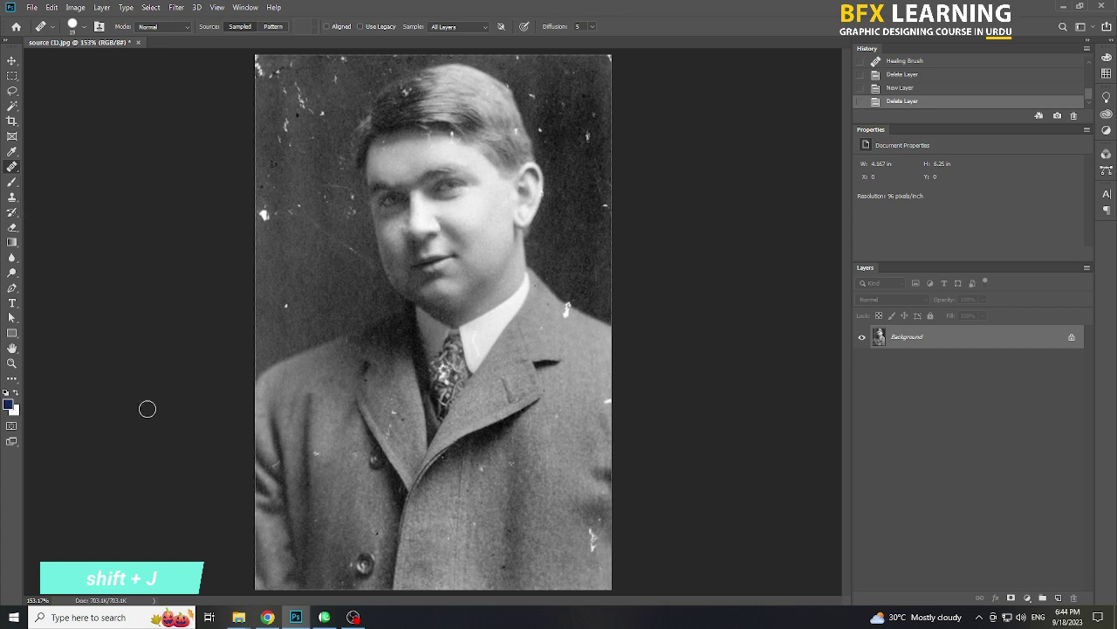
{"action": "key", "text": "shift+j"}
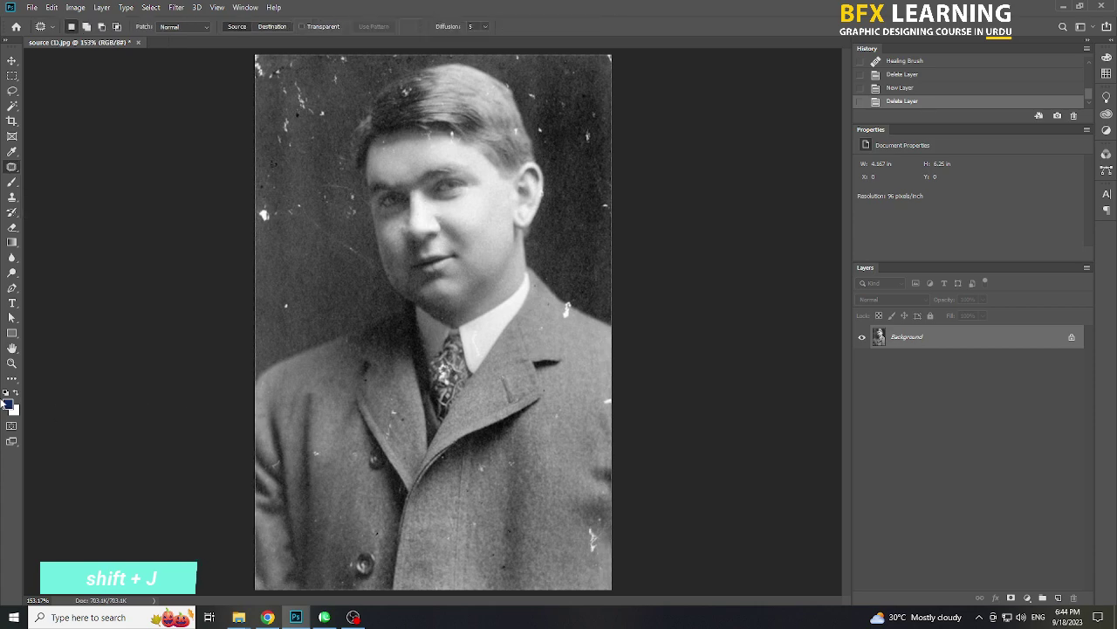
{"action": "right_click", "coordinate": [12, 170]}
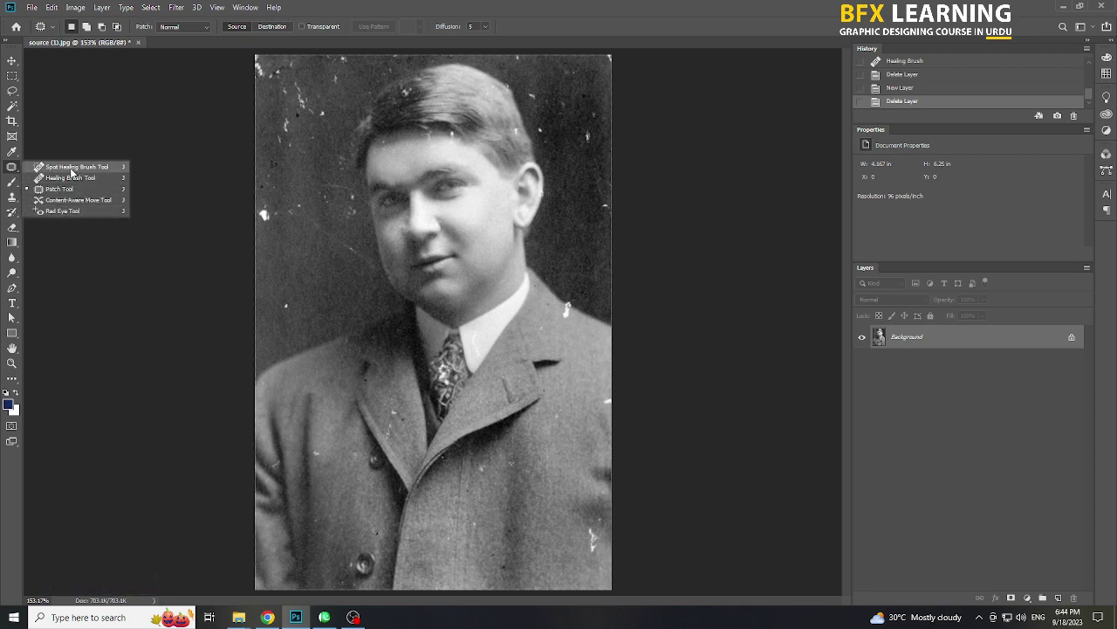
{"action": "left_click", "coordinate": [72, 168]}
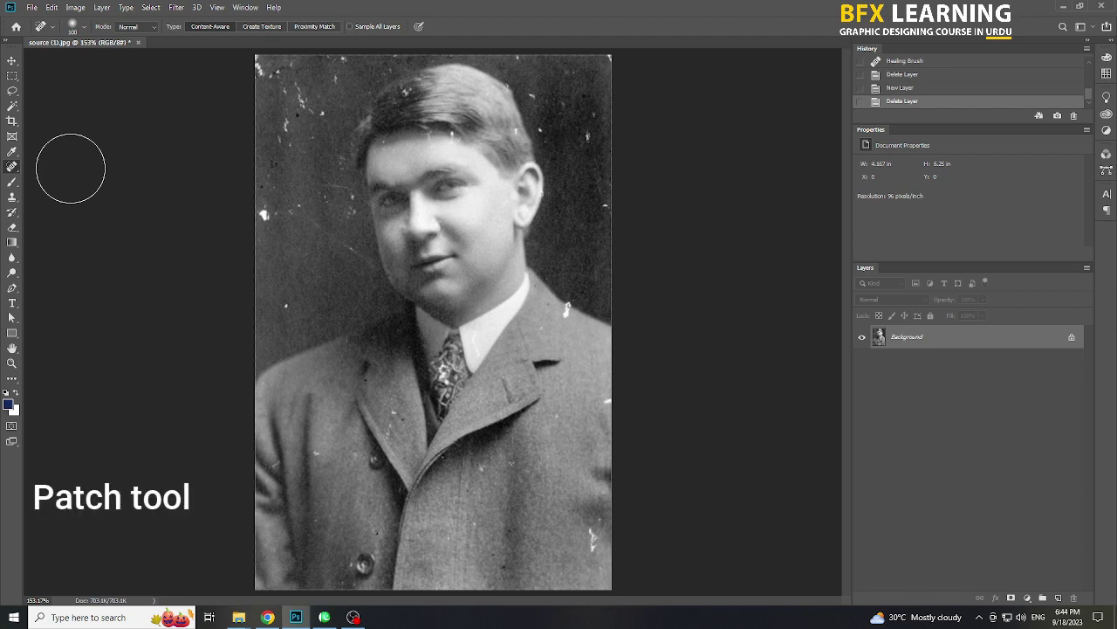
- Activate the Healing Brush tool and set its sampling source to All Layers
{"action": "right_click", "coordinate": [14, 166]}
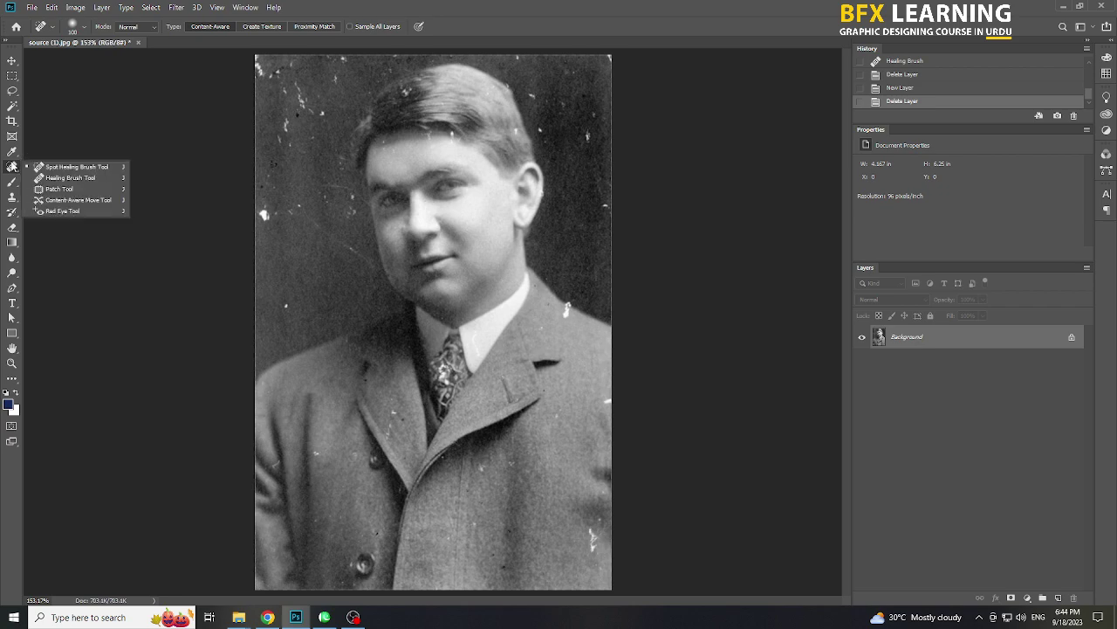
{"action": "left_click", "coordinate": [61, 179]}
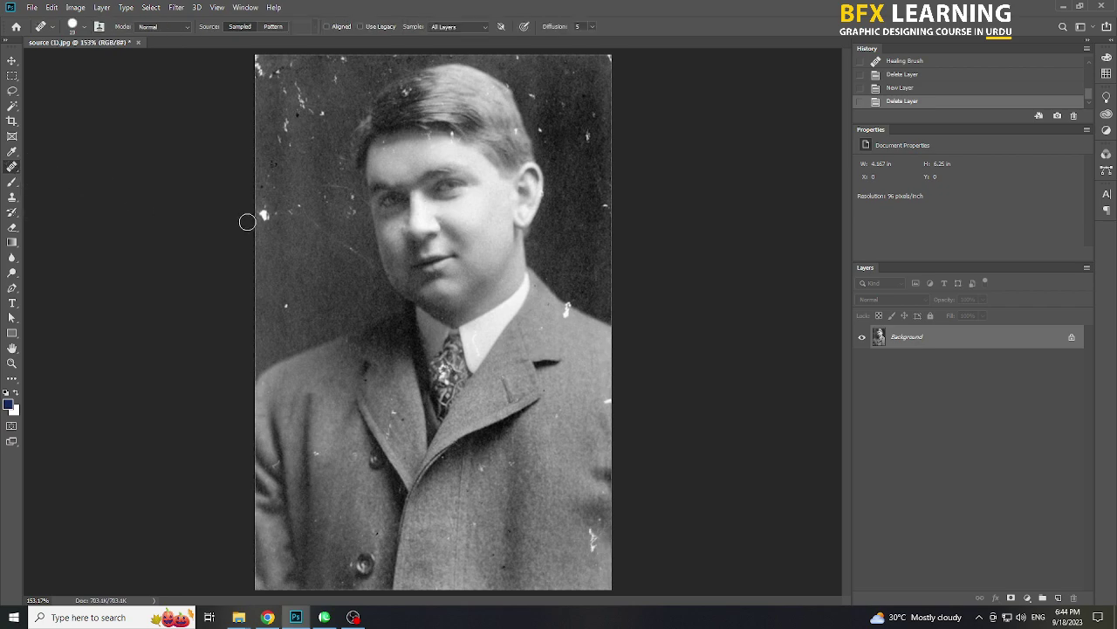
{"action": "right_click", "coordinate": [12, 168]}
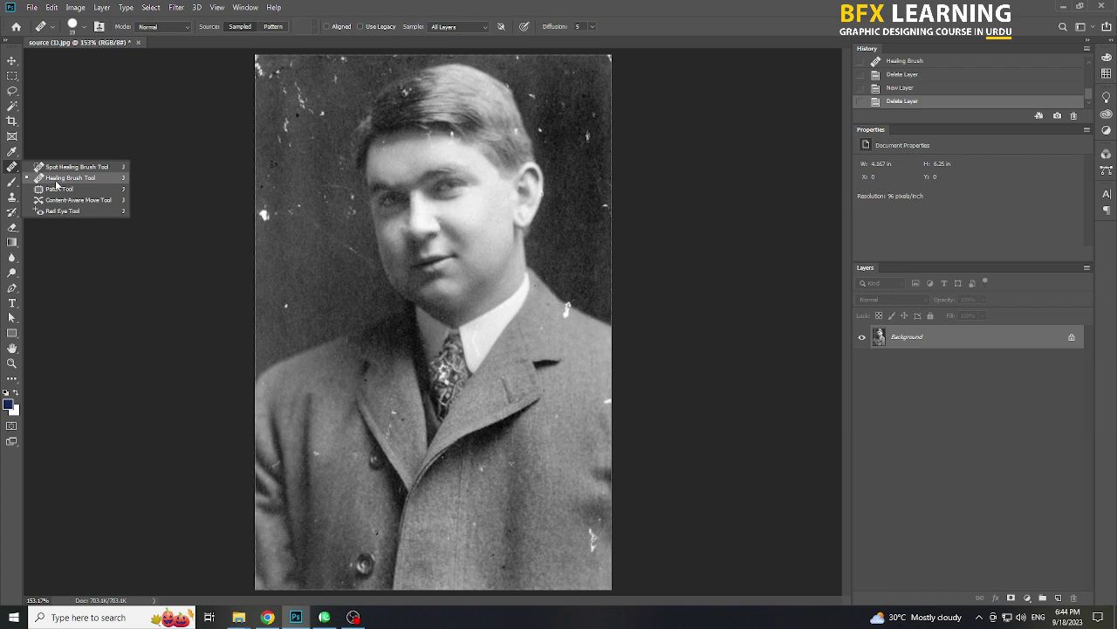
{"action": "left_click", "coordinate": [740, 3]}
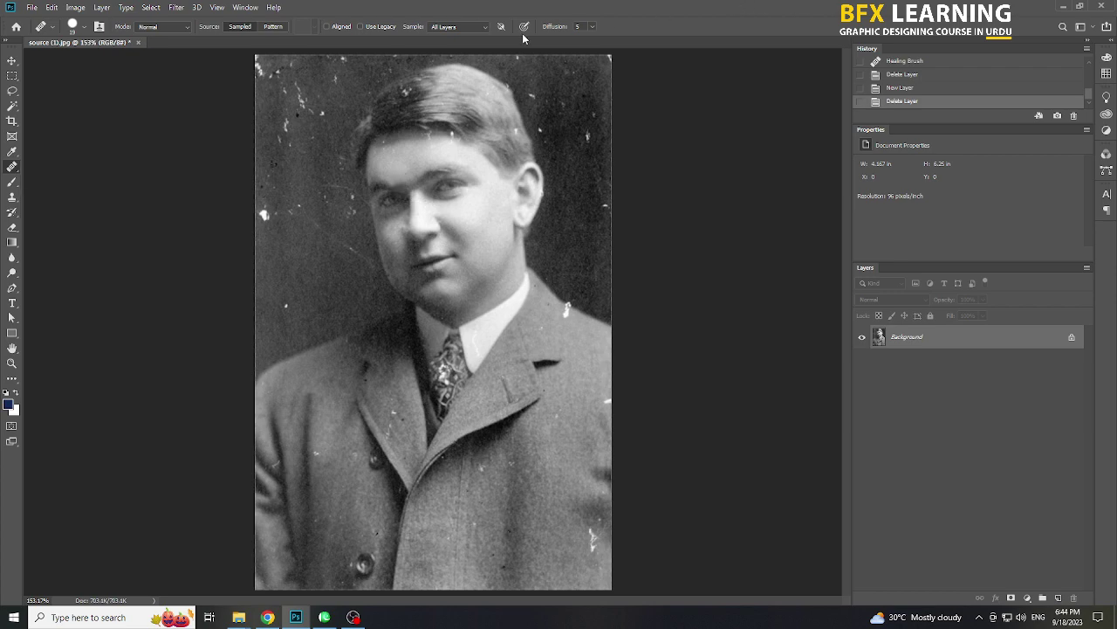
{"action": "left_click", "coordinate": [458, 27]}
{"action": "left_click", "coordinate": [449, 37]}
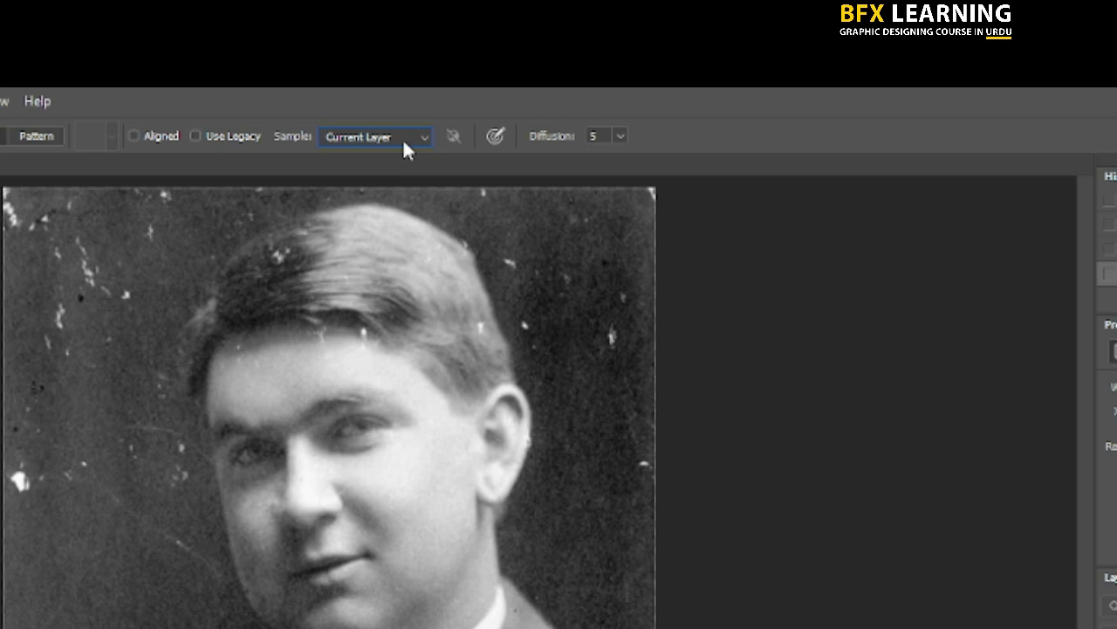
{"action": "left_click", "coordinate": [402, 138]}
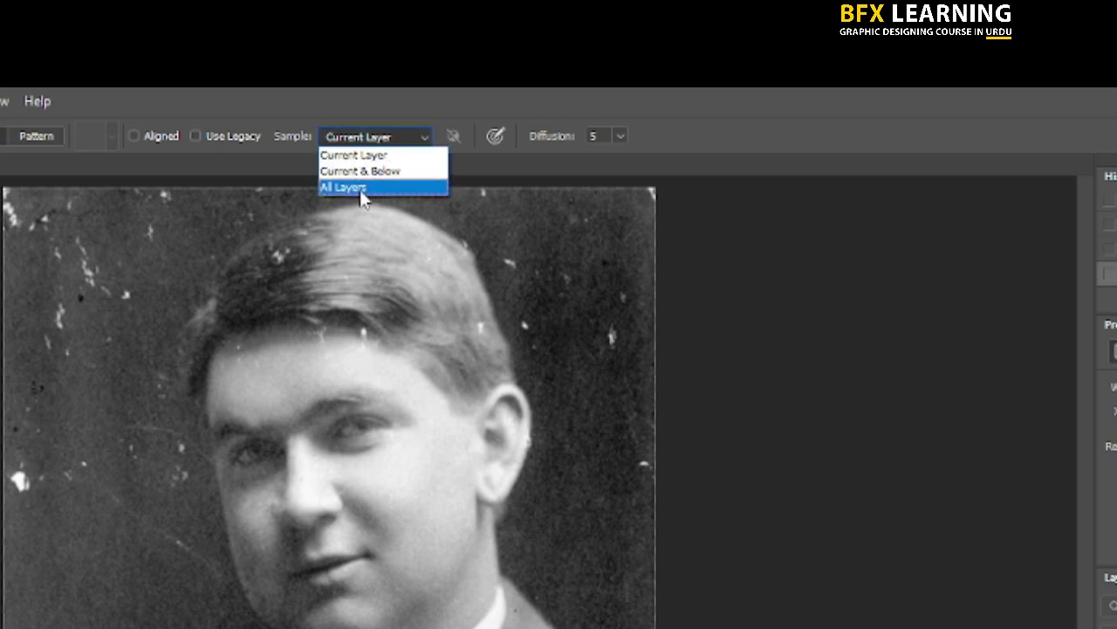
{"action": "left_click", "coordinate": [361, 197]}
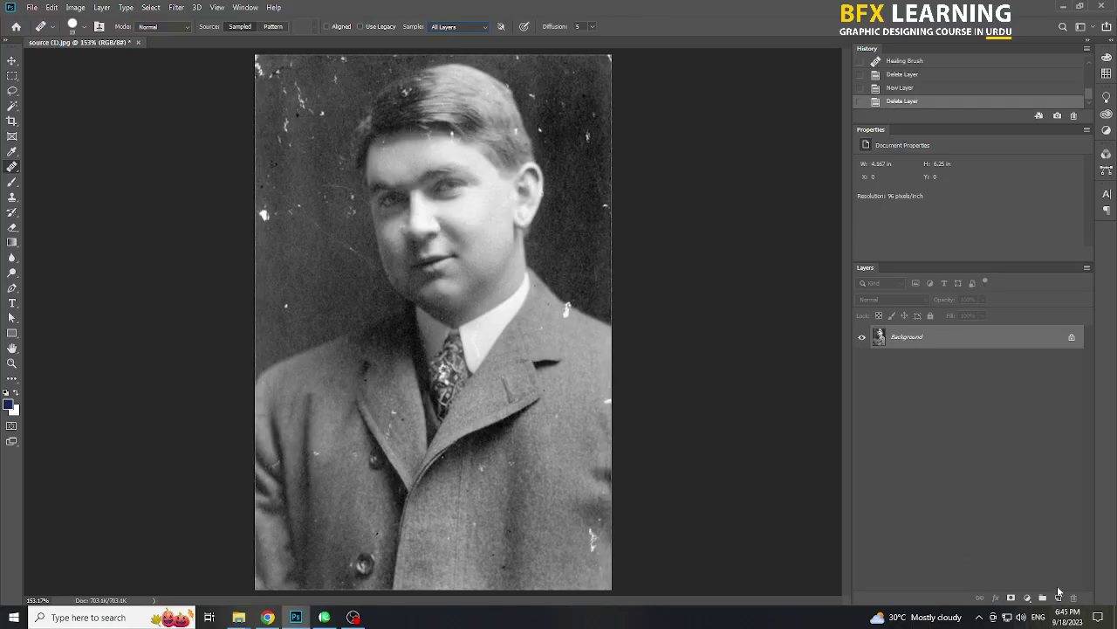
- Add a new layer and heal the faint marks in the dark backdrop beside the man's cheek and eye
{"action": "left_click", "coordinate": [1058, 597]}
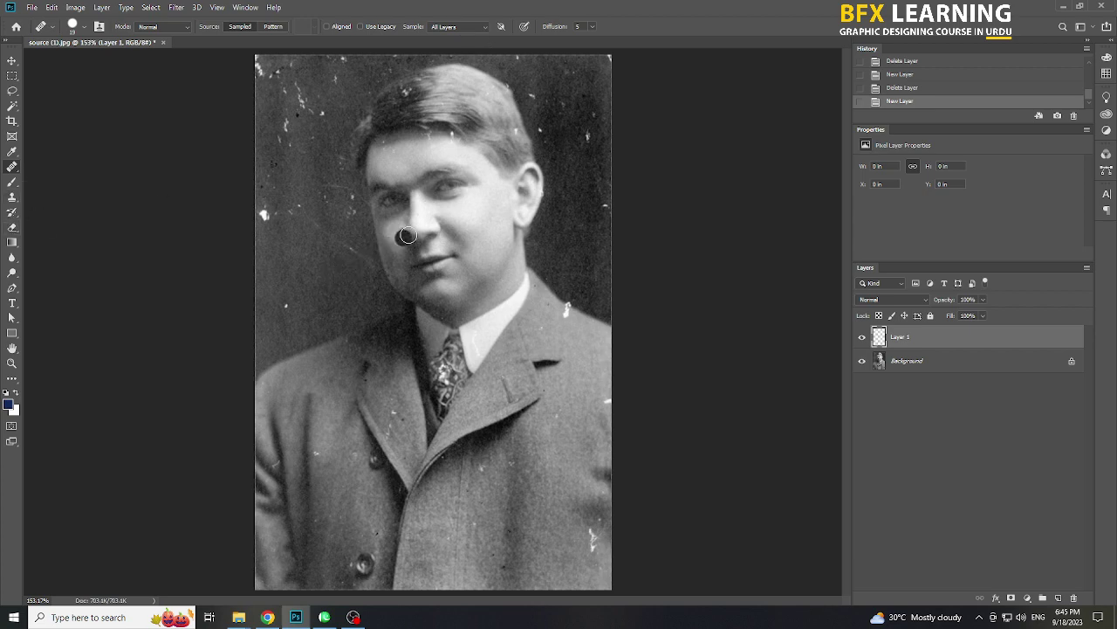
{"action": "left_click", "coordinate": [346, 241], "text": "alt"}
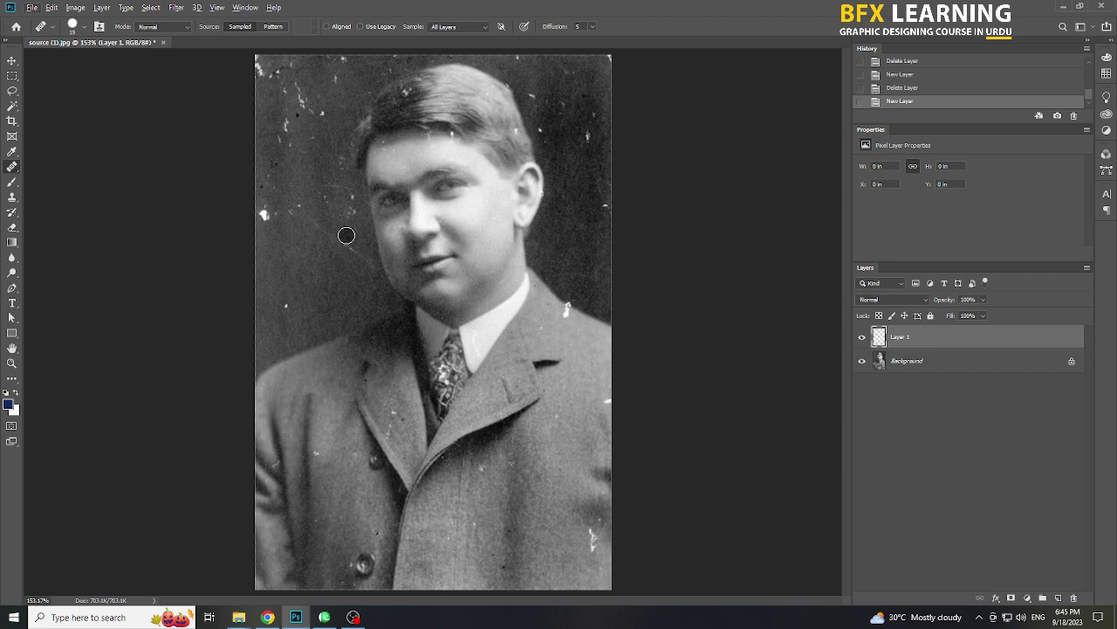
{"action": "left_click", "coordinate": [345, 235]}
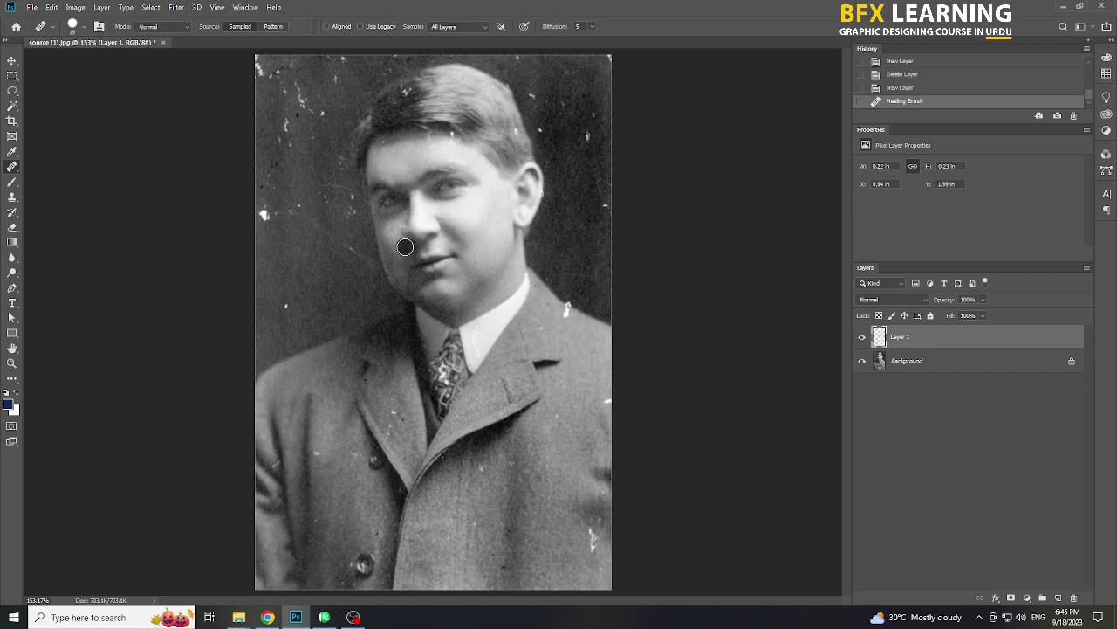
{"action": "key", "text": "ctrl+z"}
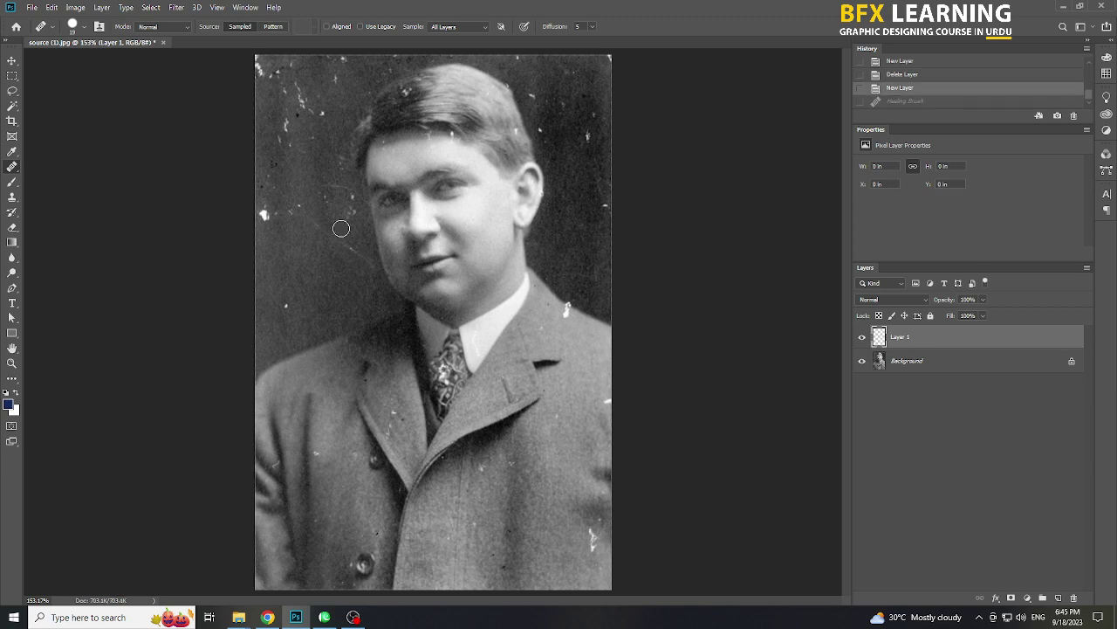
{"action": "left_click_drag", "start_coordinate": [353, 216], "coordinate": [352, 197]}
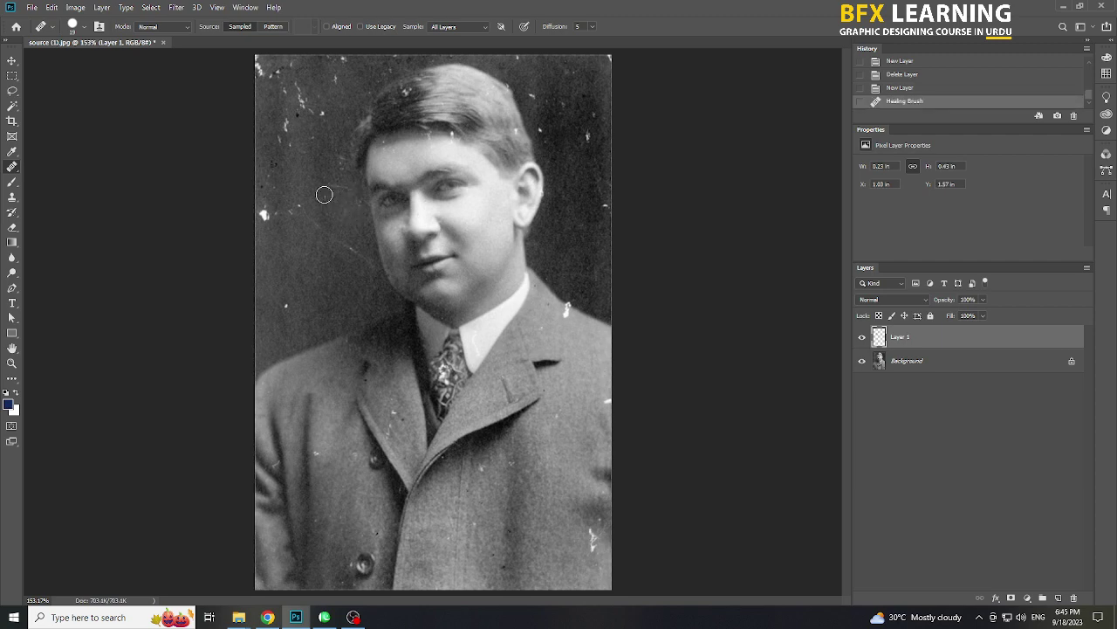
{"action": "left_click", "coordinate": [324, 194]}
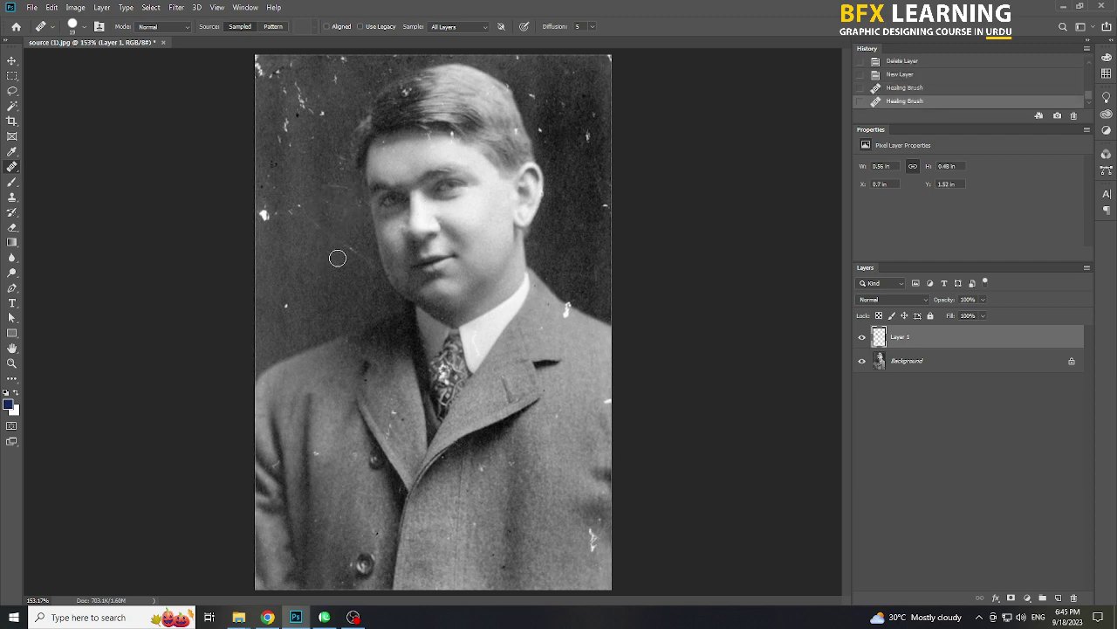
- Heal the large white blotch at the photo's left edge, the nearby specks and the white spot above the shoulder
{"action": "left_click", "coordinate": [11, 363]}
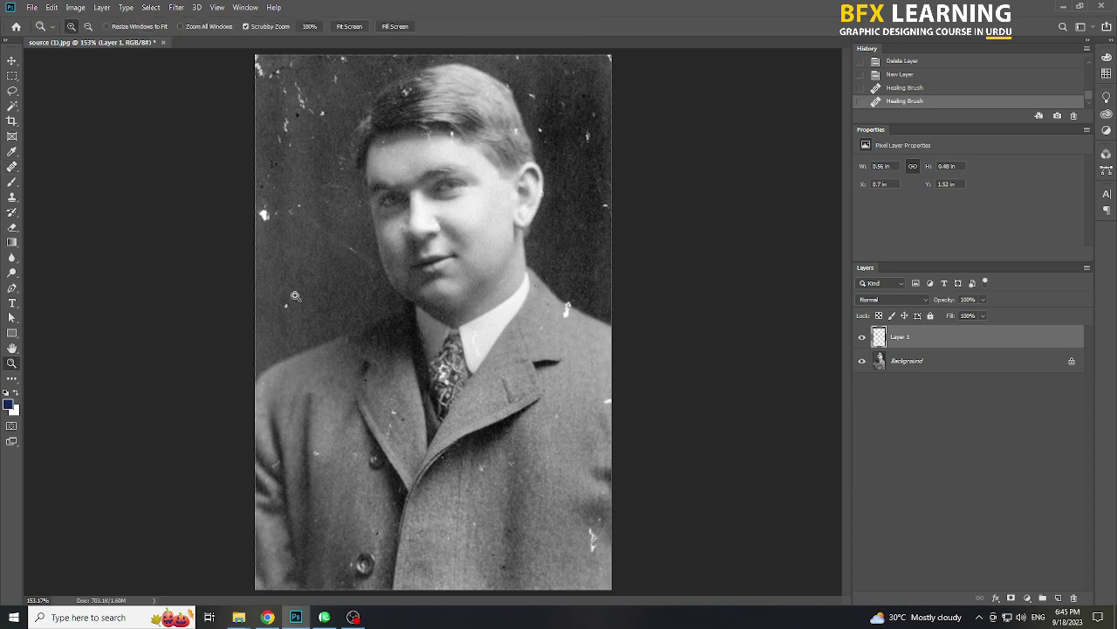
{"action": "left_click", "coordinate": [319, 180]}
{"action": "left_click", "coordinate": [314, 182]}
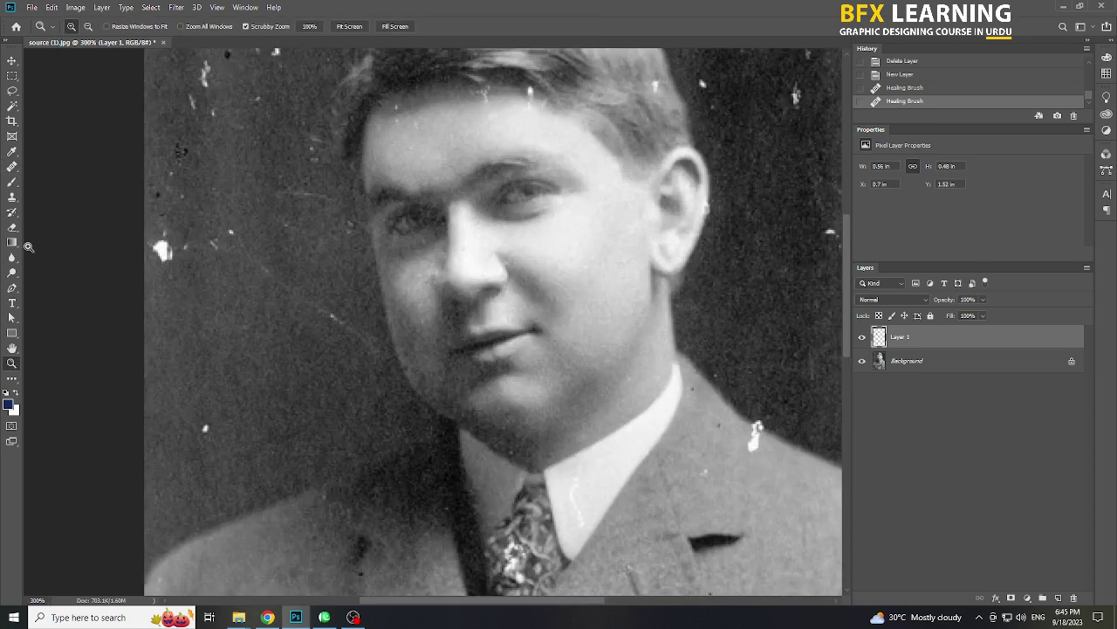
{"action": "left_click", "coordinate": [12, 167]}
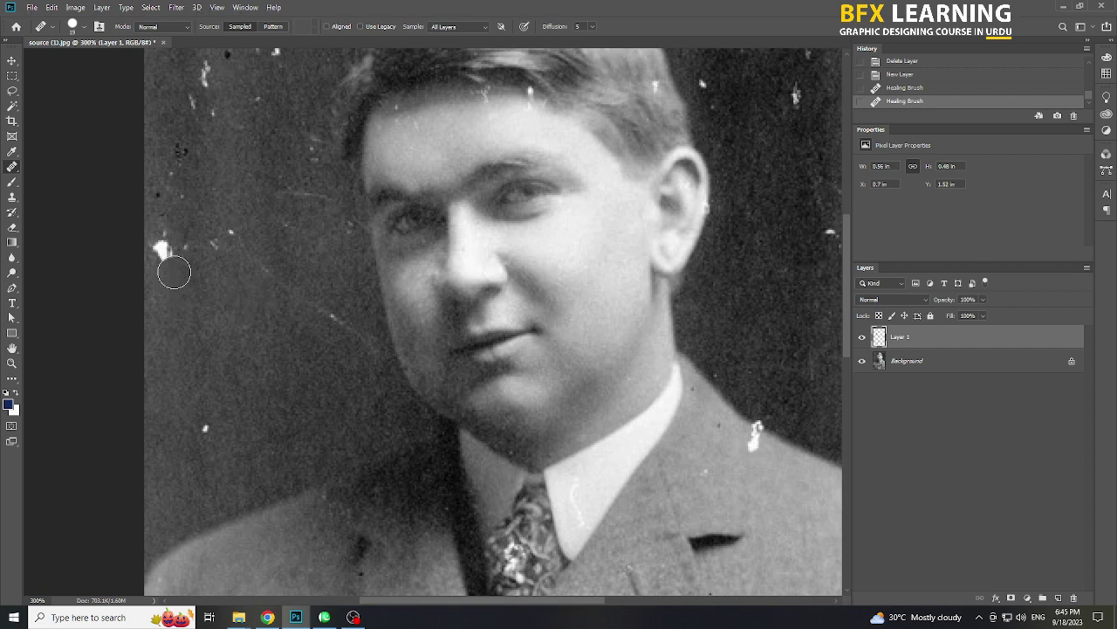
{"action": "mouse_move", "coordinate": [174, 273]}
{"action": "left_mouse_down"}
{"action": "mouse_move", "coordinate": [164, 239]}
{"action": "mouse_move", "coordinate": [230, 233]}
{"action": "left_mouse_up"}
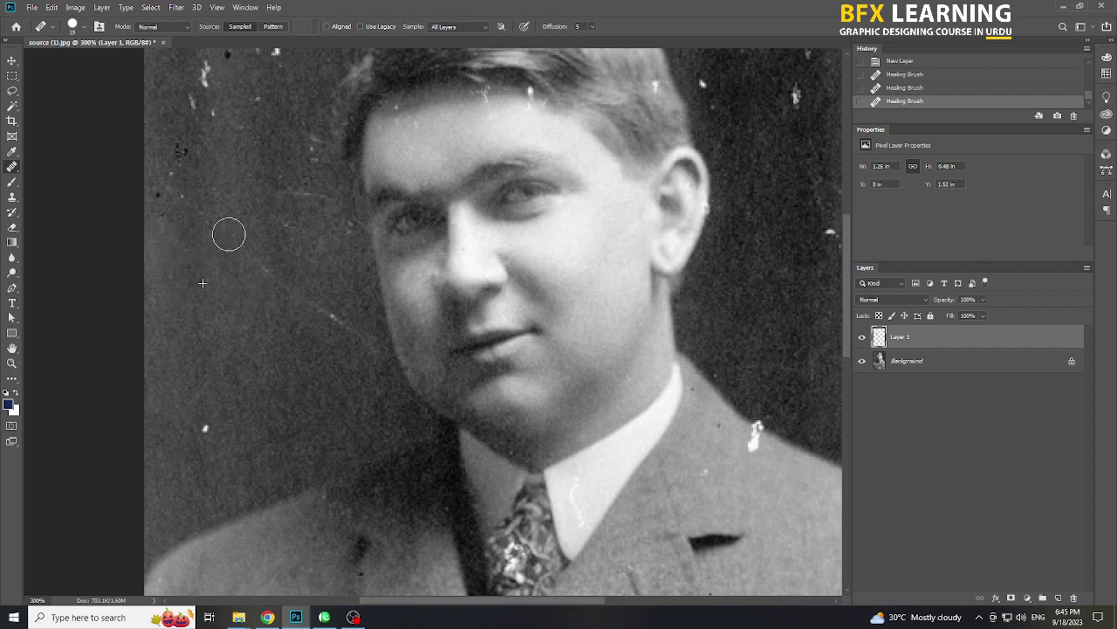
{"action": "left_click", "coordinate": [241, 386], "text": "alt"}
{"action": "left_click", "coordinate": [207, 427]}
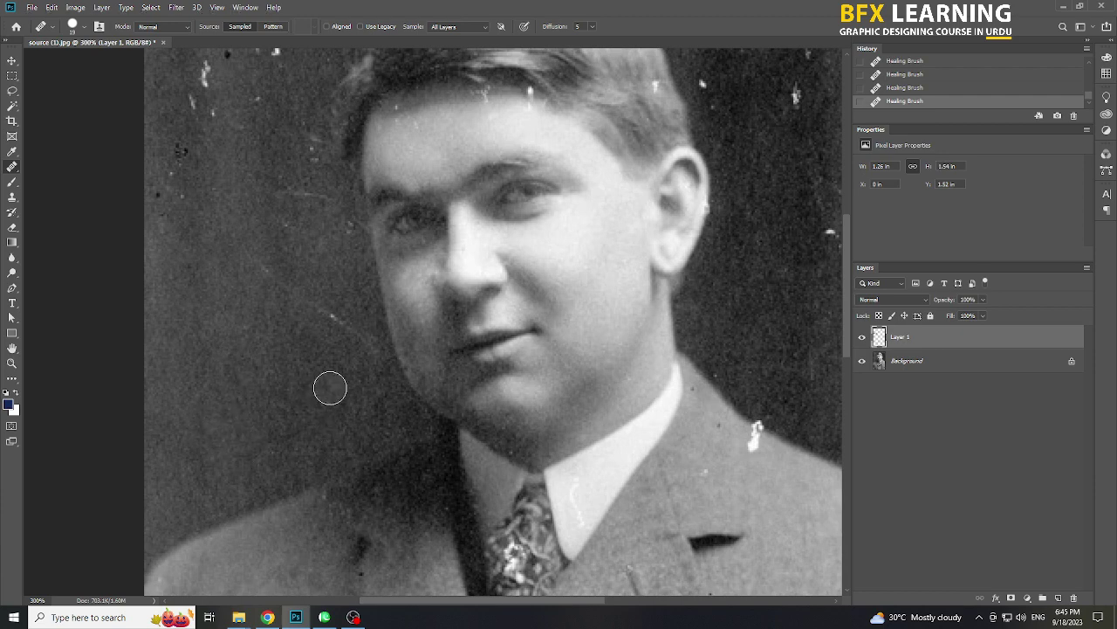
- Delete the retouching layer above the Background
{"action": "scroll", "coordinate": [778, 405], "scroll_direction": "up", "scroll_amount": 3}
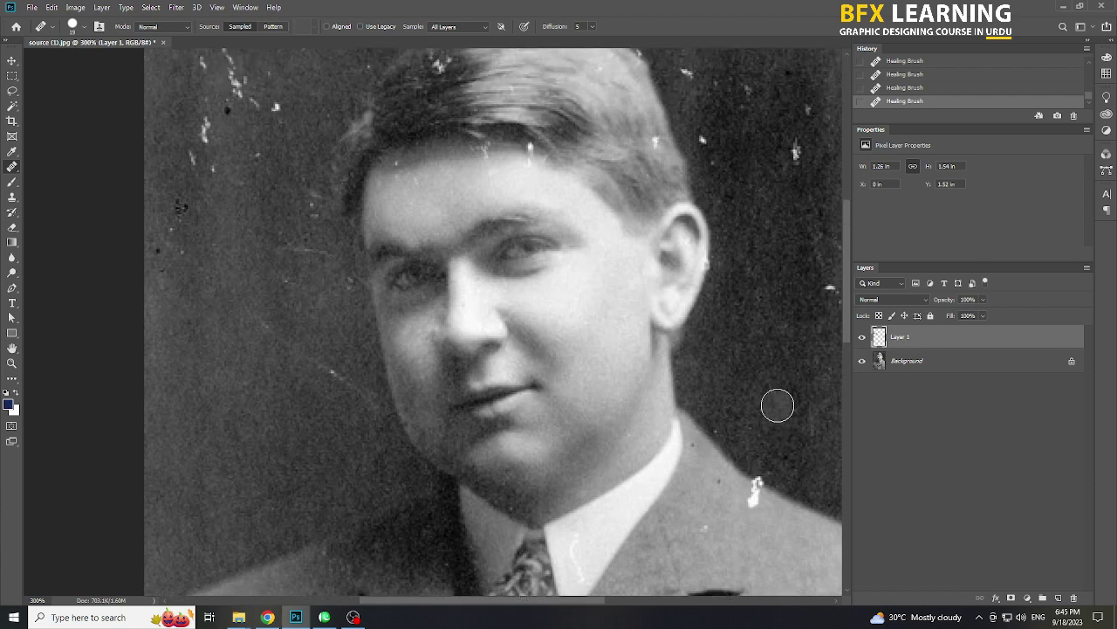
{"action": "scroll", "coordinate": [778, 404], "scroll_direction": "up", "scroll_amount": 2}
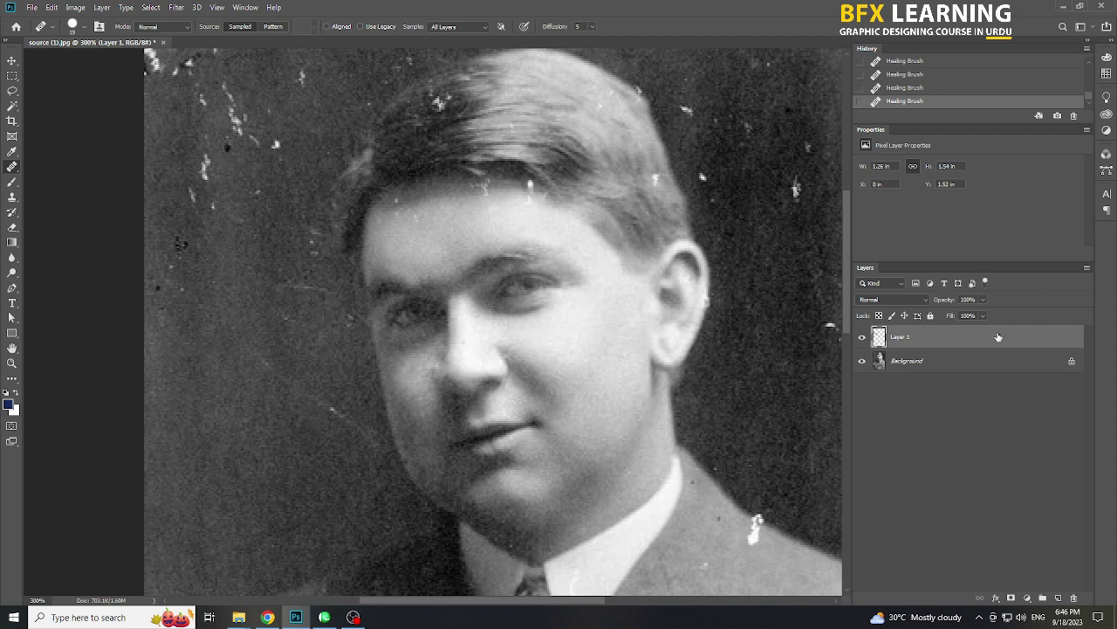
{"action": "left_click_drag", "start_coordinate": [994, 340], "coordinate": [1074, 597]}
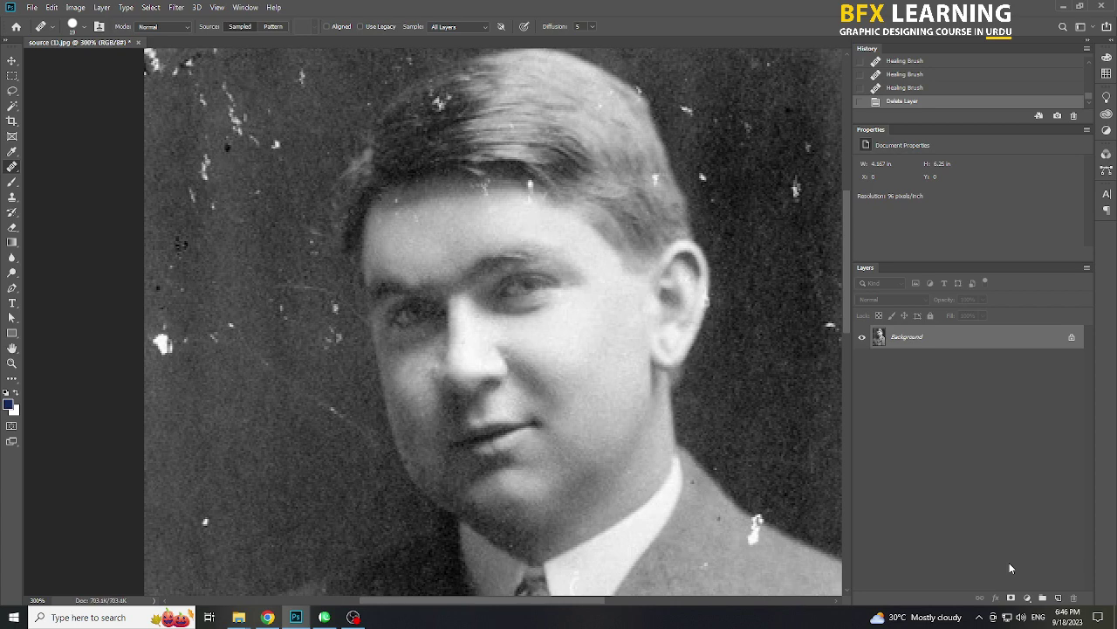
- Add a new layer and heal the white blotch at the photo's left edge, sampling the dark backdrop on the ear side of the head
{"action": "left_click", "coordinate": [1059, 598]}
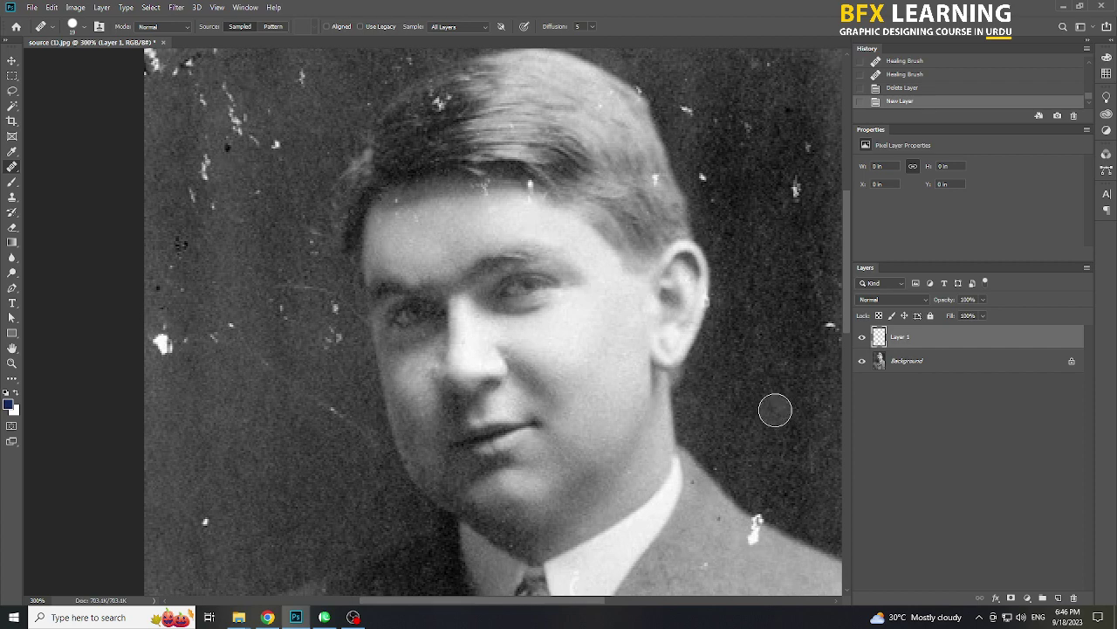
{"action": "key", "text": "bracketleft"}
{"action": "key", "text": "bracketleft"}
{"action": "key", "text": "bracketleft"}
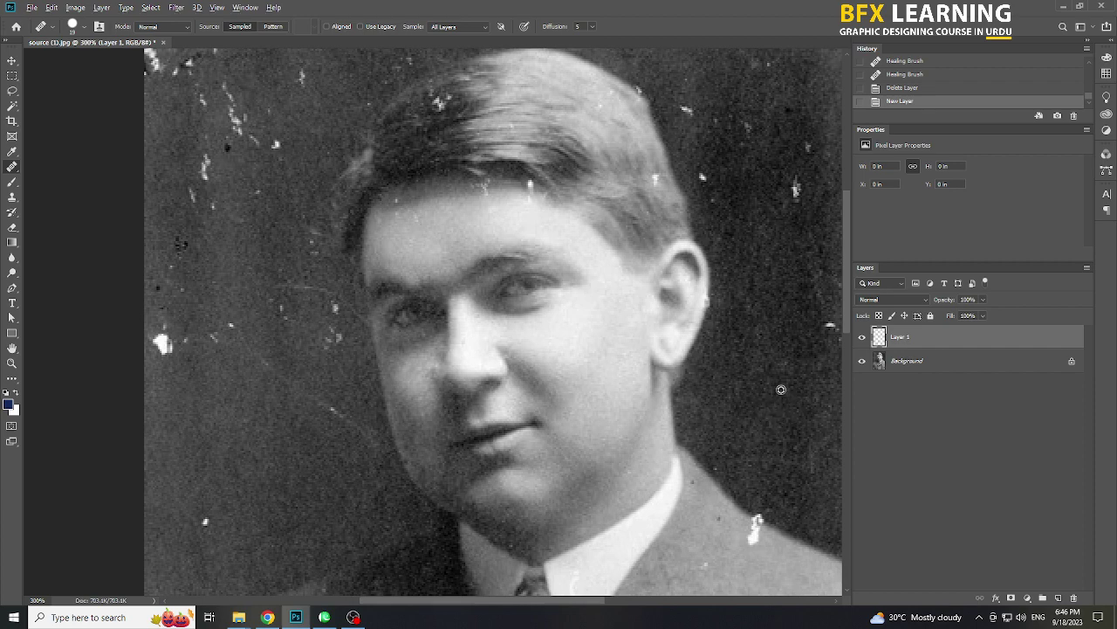
{"action": "left_click", "coordinate": [770, 373], "text": "alt"}
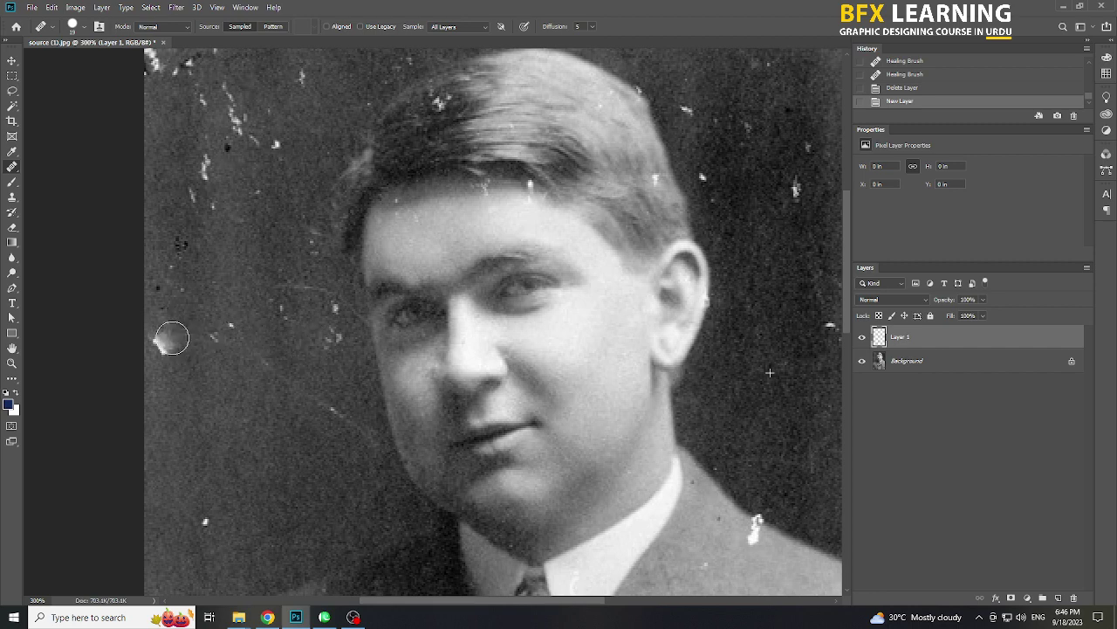
{"action": "left_click", "coordinate": [164, 346]}
{"action": "left_click", "coordinate": [164, 340]}
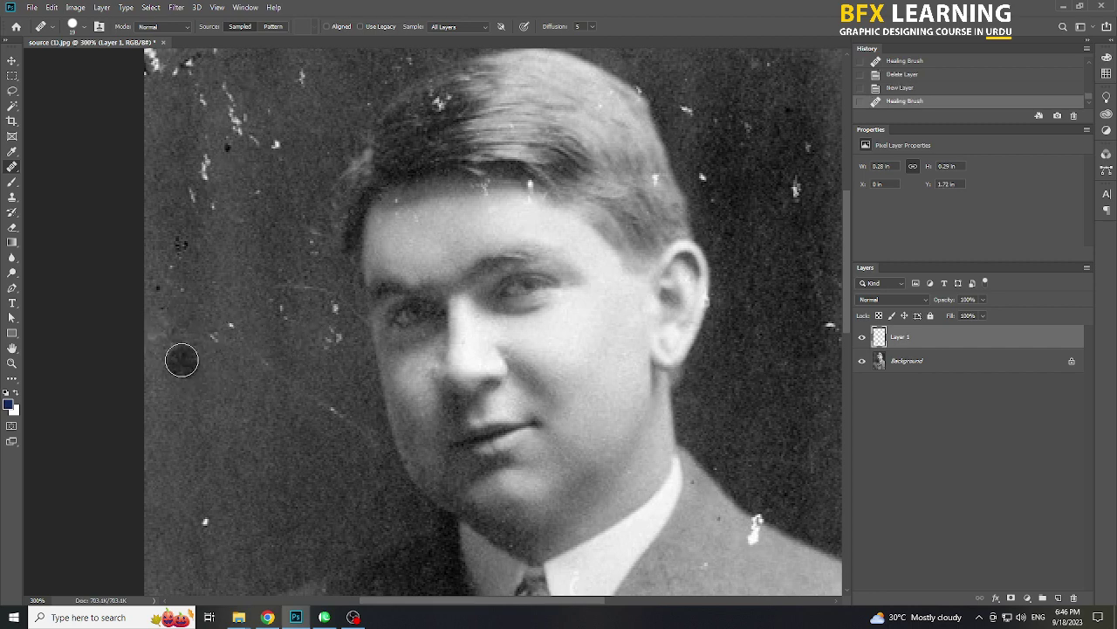
{"action": "left_click", "coordinate": [164, 347]}
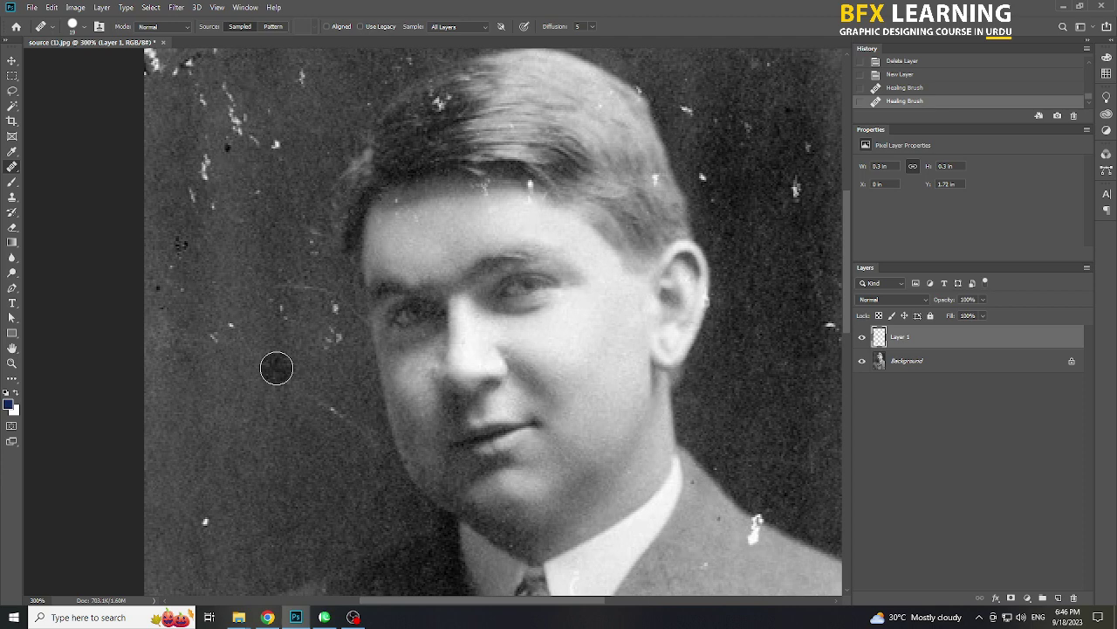
- Heal the small white marks in the backdrop beside the man's eye, sampling clean dark backdrop
{"action": "mouse_move", "coordinate": [276, 368]}
{"action": "left_mouse_down"}
{"action": "mouse_move", "coordinate": [311, 402]}
{"action": "mouse_move", "coordinate": [426, 431]}
{"action": "left_mouse_up"}
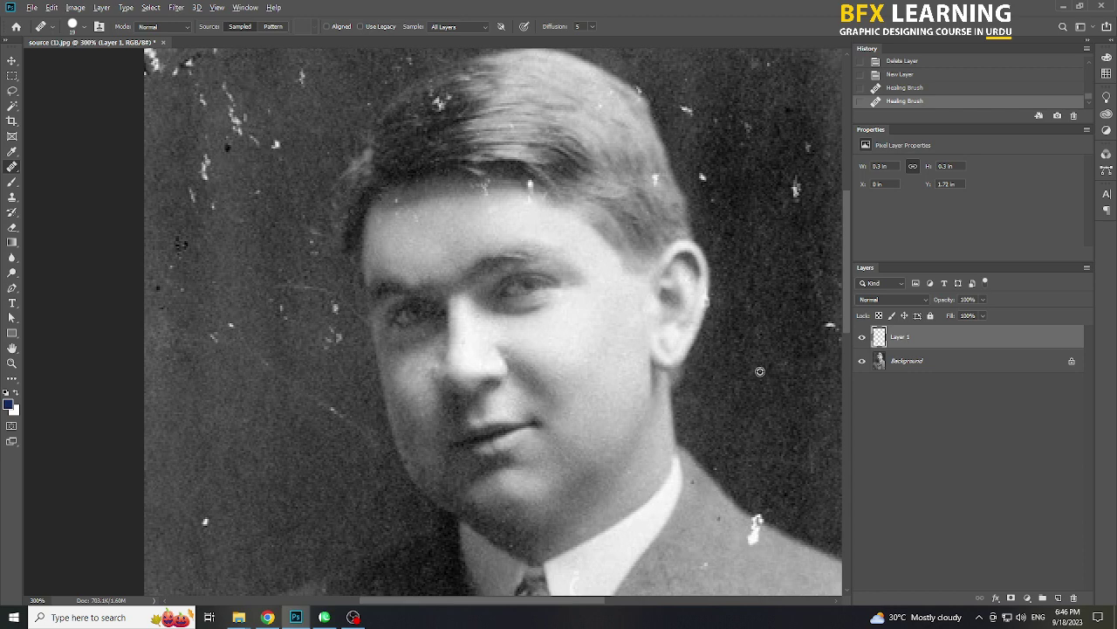
{"action": "left_click", "coordinate": [332, 340]}
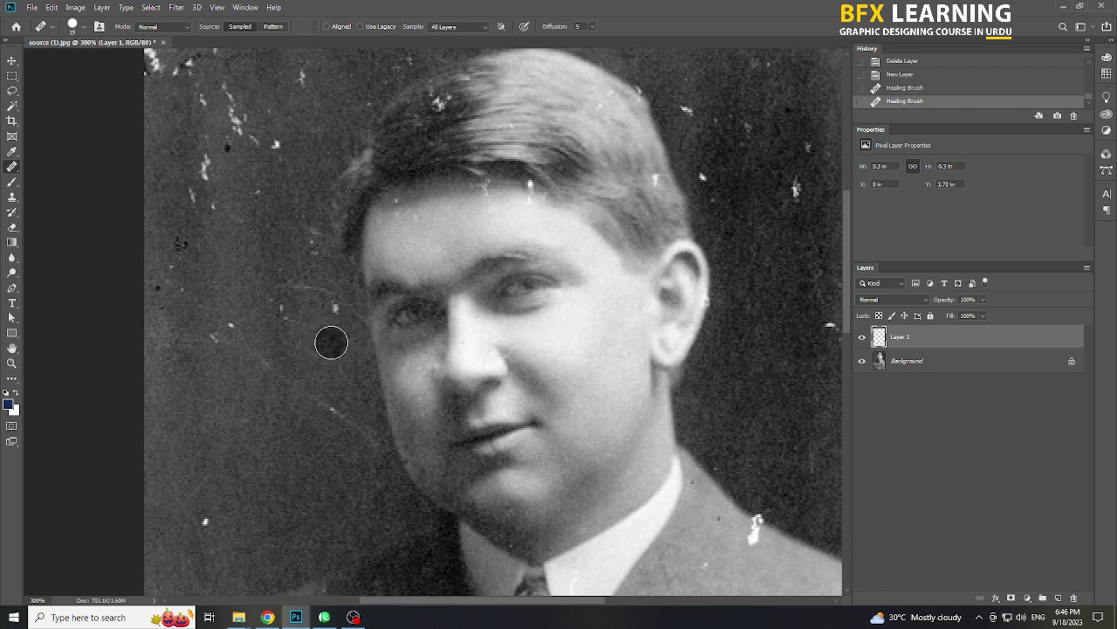
{"action": "left_click", "coordinate": [337, 311]}
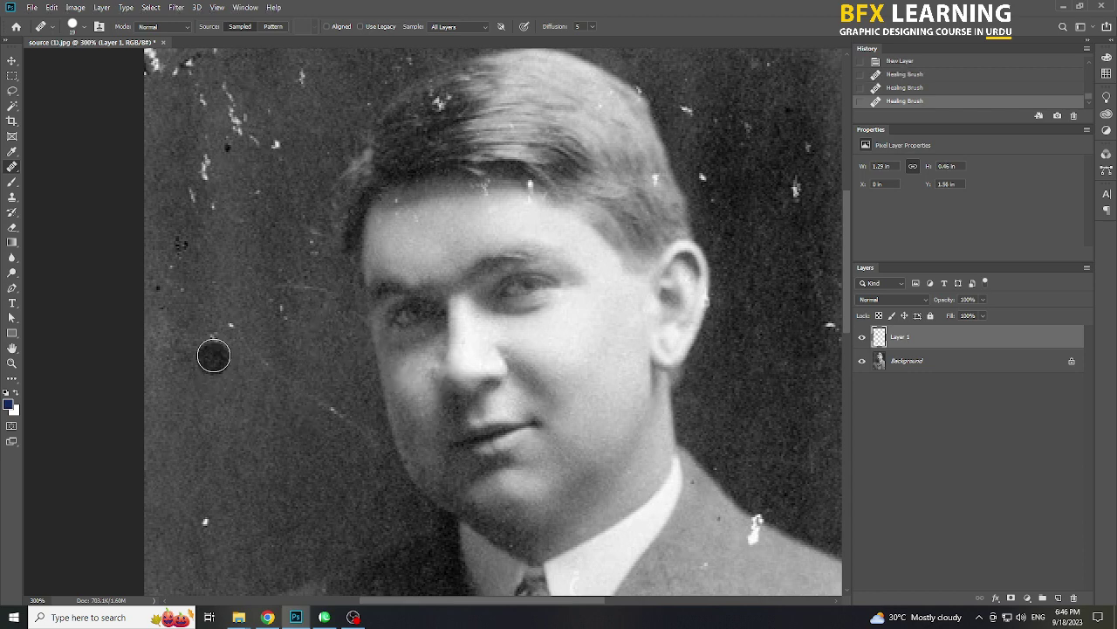
{"action": "left_click", "coordinate": [608, 357]}
- Switch to the Spot Healing Brush and reduce its size to 45 px
{"action": "scroll", "coordinate": [728, 351], "scroll_direction": "up", "scroll_amount": 3}
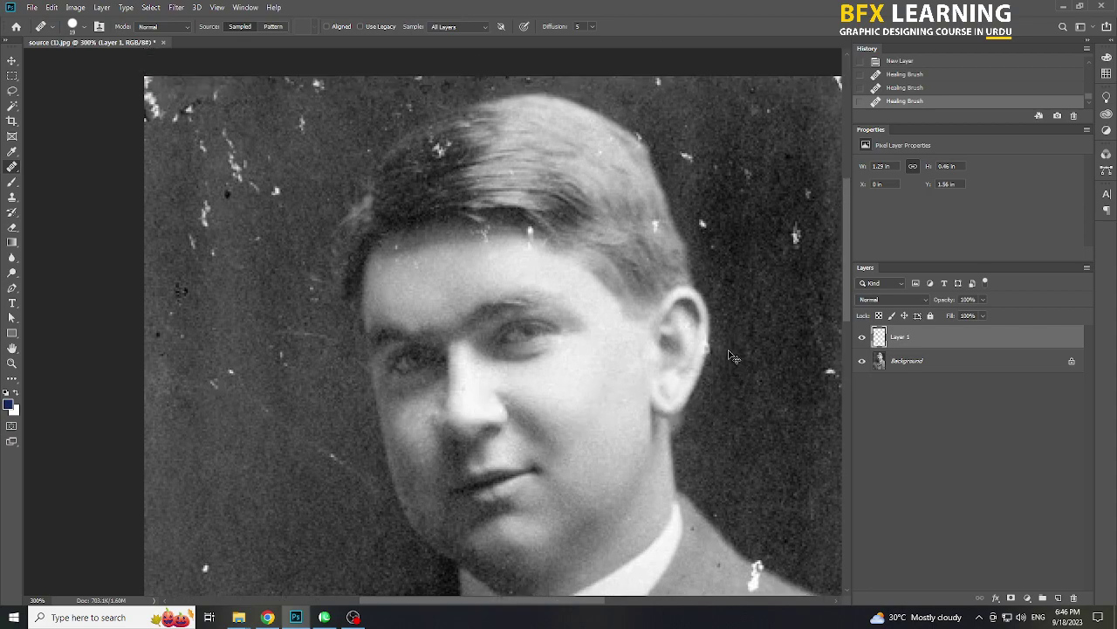
{"action": "key", "text": "ctrl+minus"}
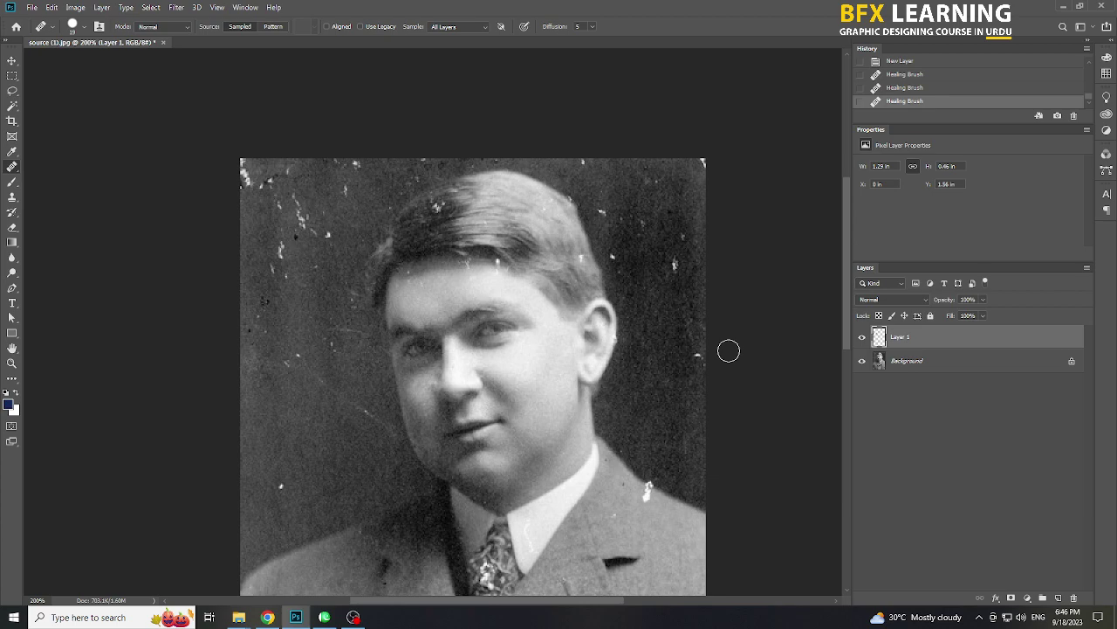
{"action": "right_click", "coordinate": [11, 169]}
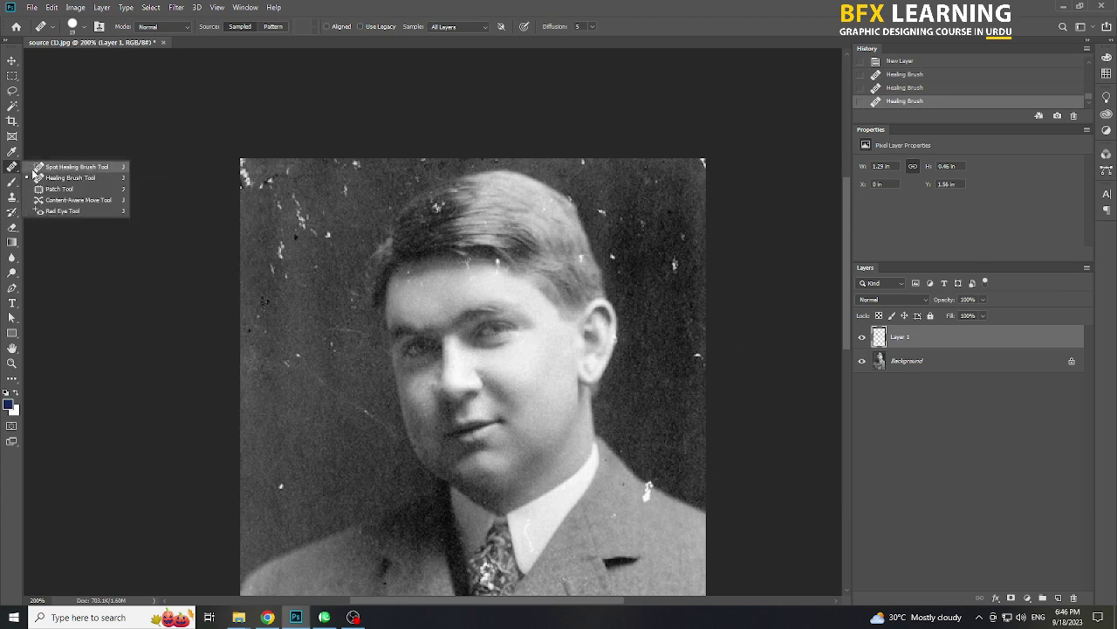
{"action": "left_click", "coordinate": [44, 169]}
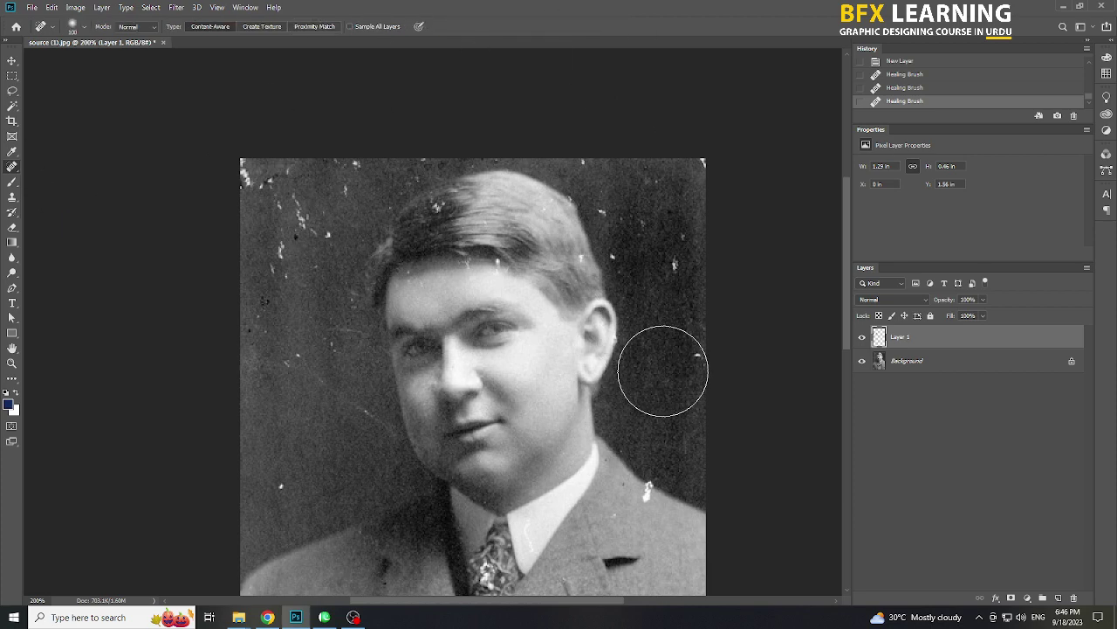
{"action": "key", "text": "ctrl+minus"}
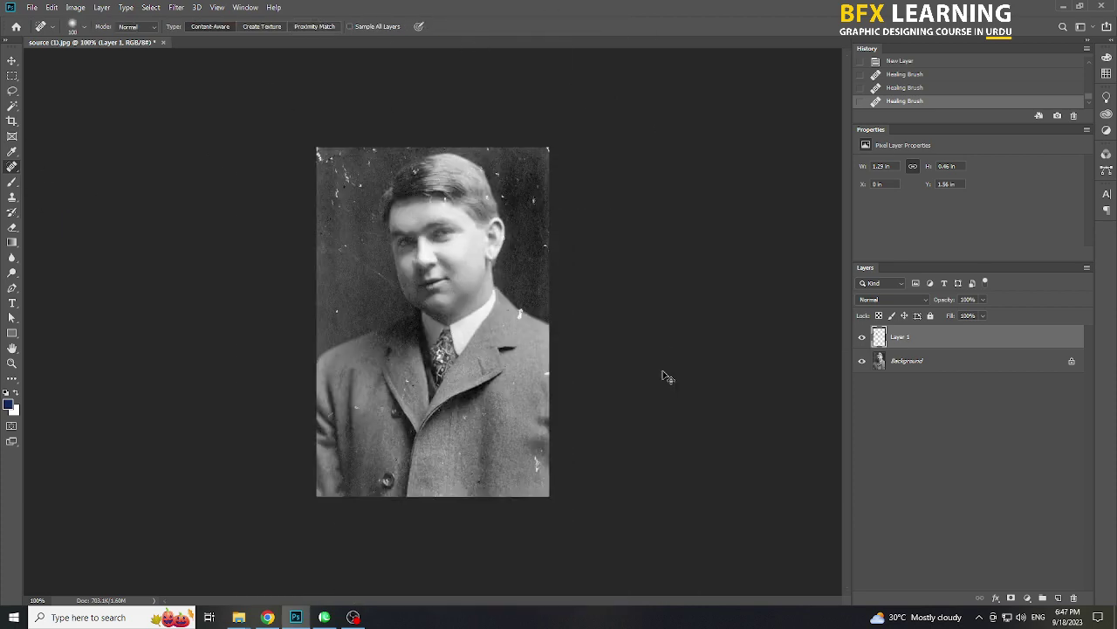
{"action": "key", "text": "ctrl+plus"}
{"action": "key", "text": "ctrl+plus"}
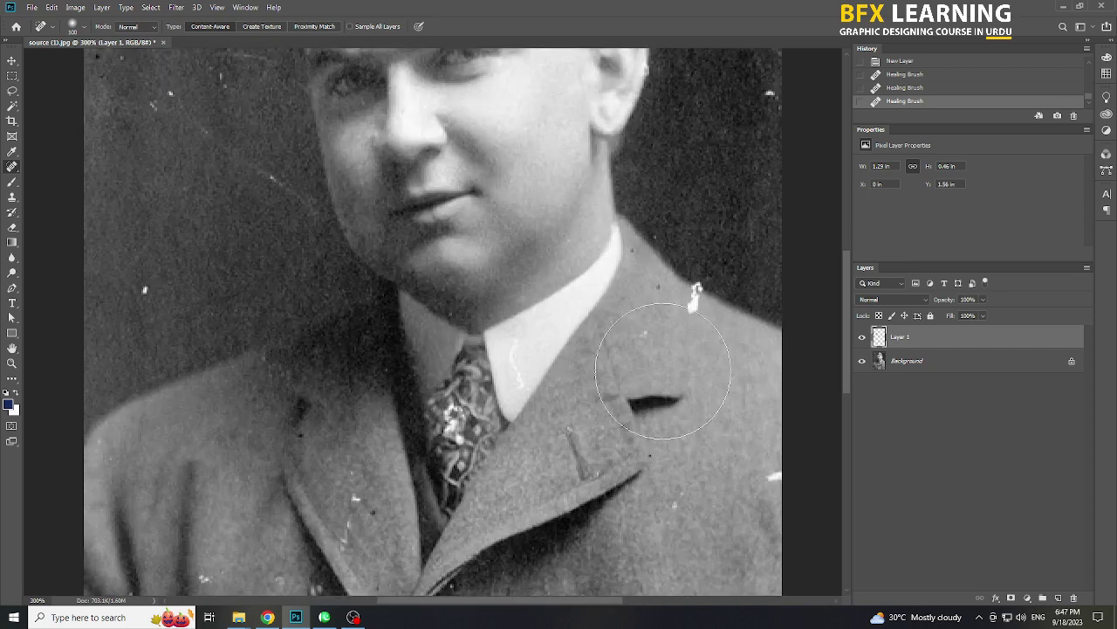
{"action": "key", "text": "bracketleft"}
{"action": "key", "text": "bracketleft"}
{"action": "key", "text": "bracketleft"}
{"action": "left_click", "coordinate": [591, 348]}
{"action": "scroll", "coordinate": [599, 336], "scroll_direction": "up", "scroll_amount": 3}
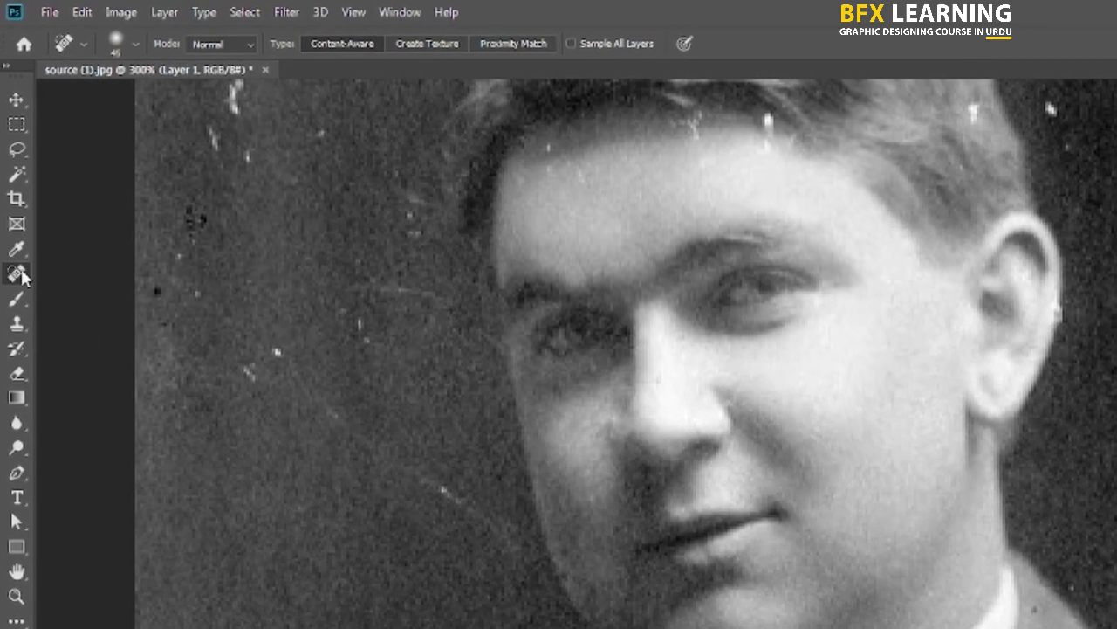
- Turn on Sample All Layers for the Spot Healing Brush and keep Layer 1 as the active layer
{"action": "right_click", "coordinate": [15, 257]}
{"action": "left_click", "coordinate": [103, 275]}
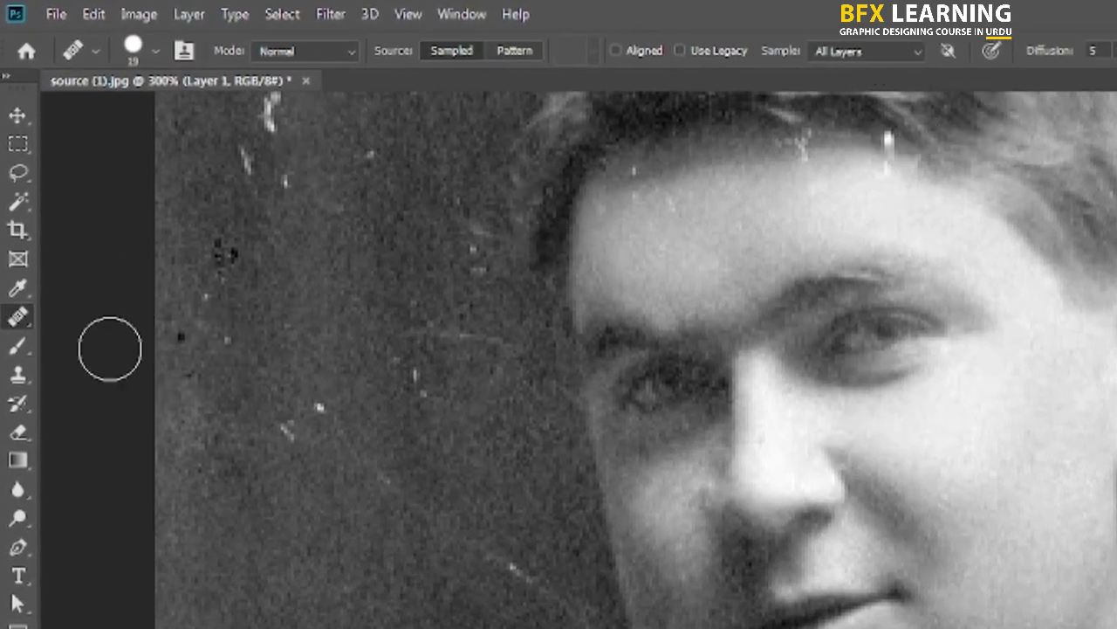
{"action": "right_click", "coordinate": [21, 317]}
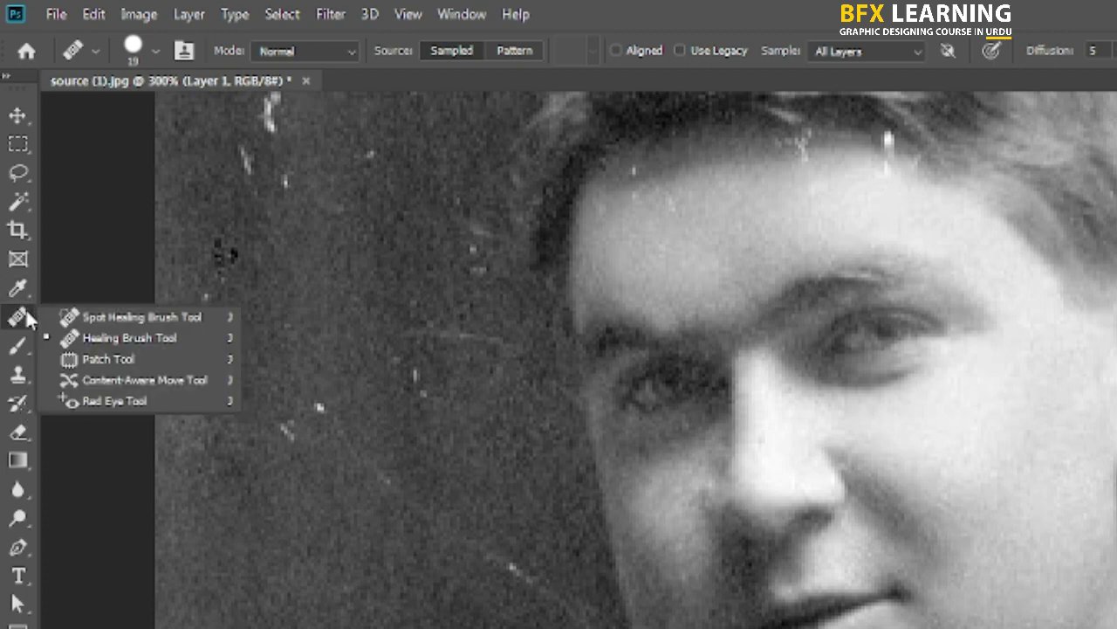
{"action": "left_click", "coordinate": [96, 317]}
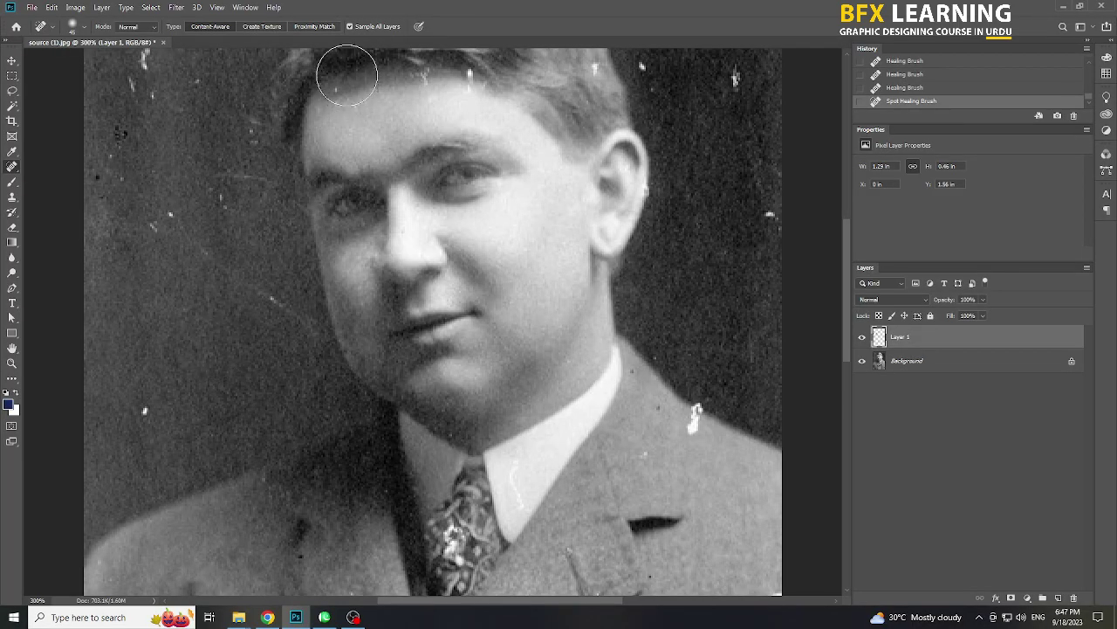
{"action": "left_click", "coordinate": [941, 364]}
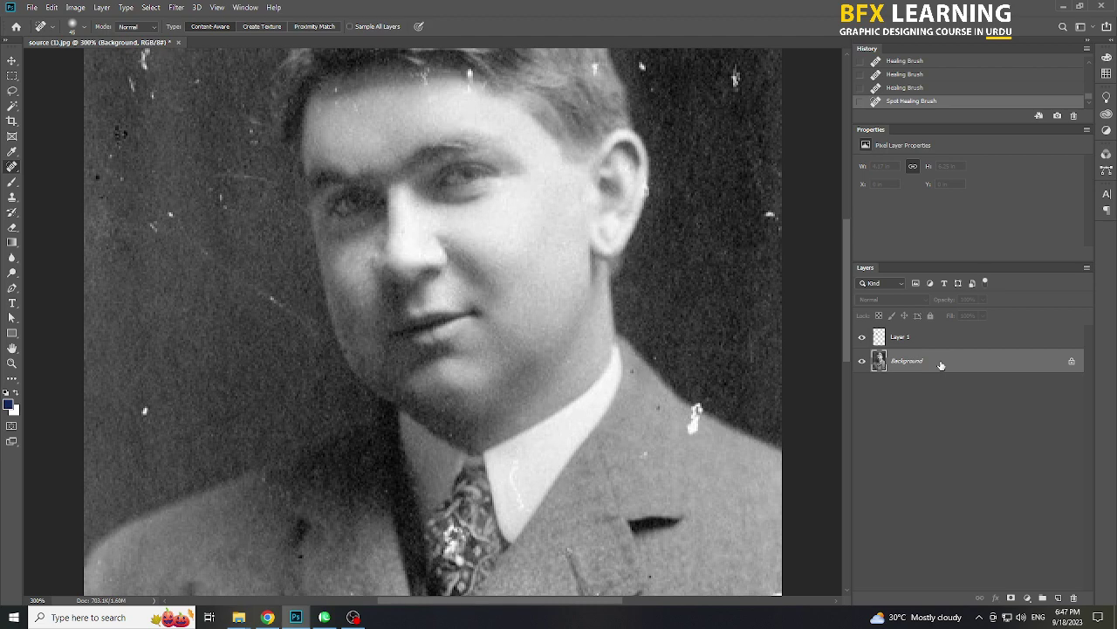
{"action": "left_click", "coordinate": [942, 340]}
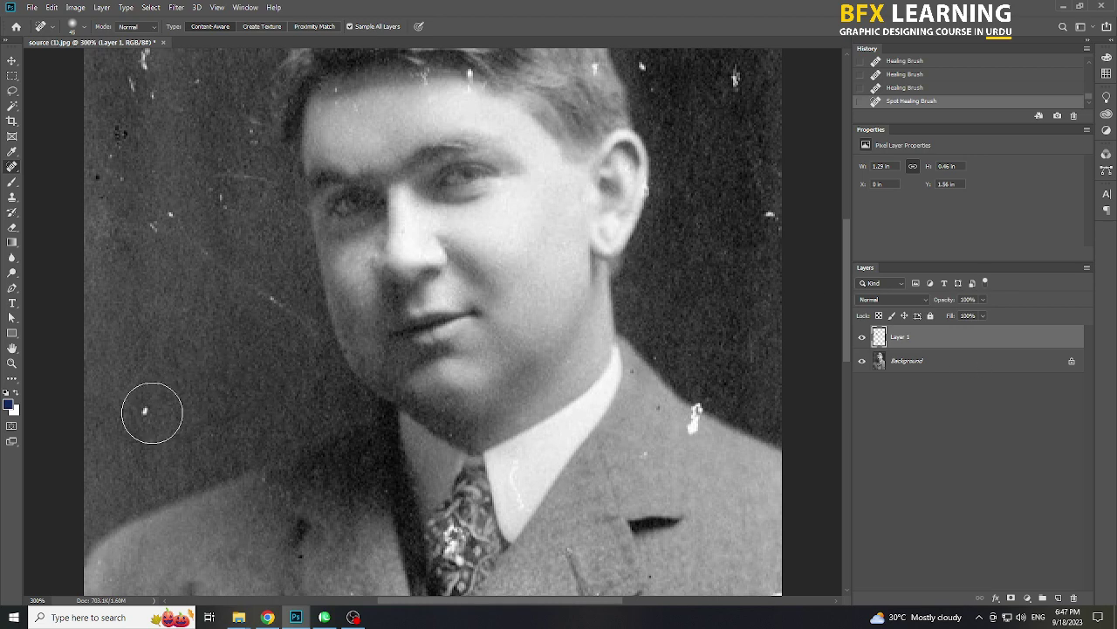
- Spot-heal the white spot in the backdrop above the shoulder, reducing the brush to 30 px to touch up the area
{"action": "left_click", "coordinate": [148, 411]}
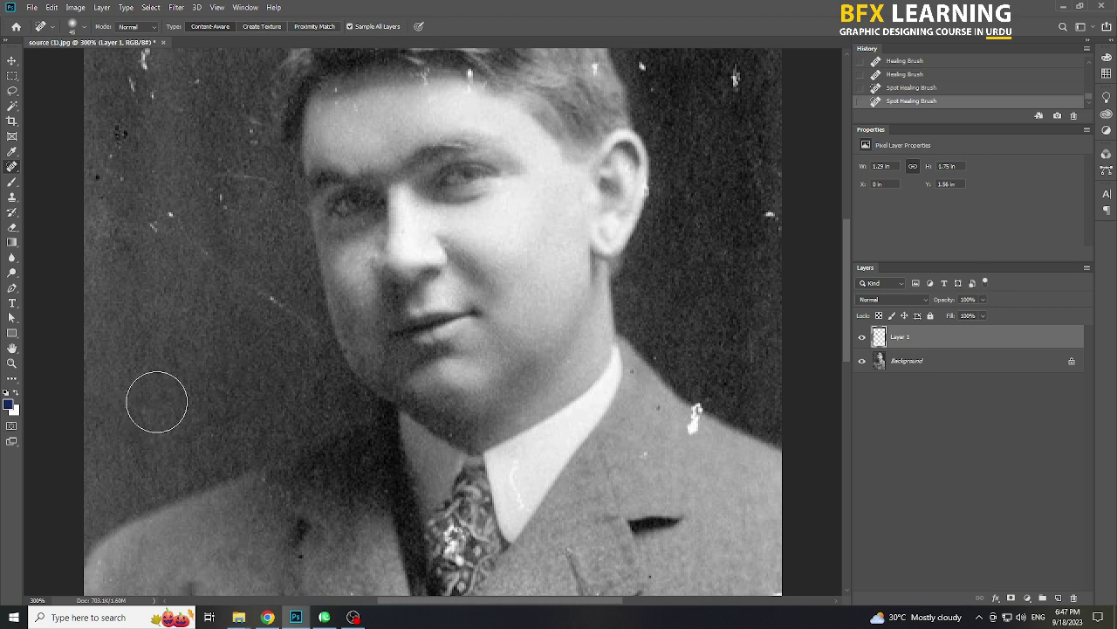
{"action": "key", "text": "bracketleft"}
{"action": "key", "text": "bracketleft"}
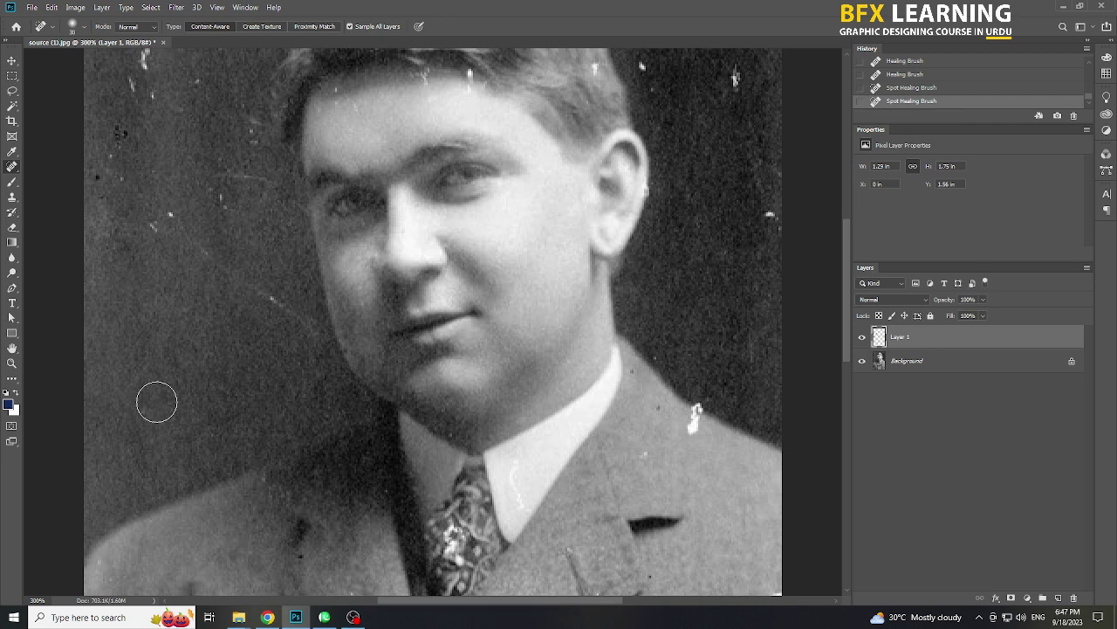
{"action": "scroll", "coordinate": [166, 398], "scroll_direction": "up", "scroll_amount": 3}
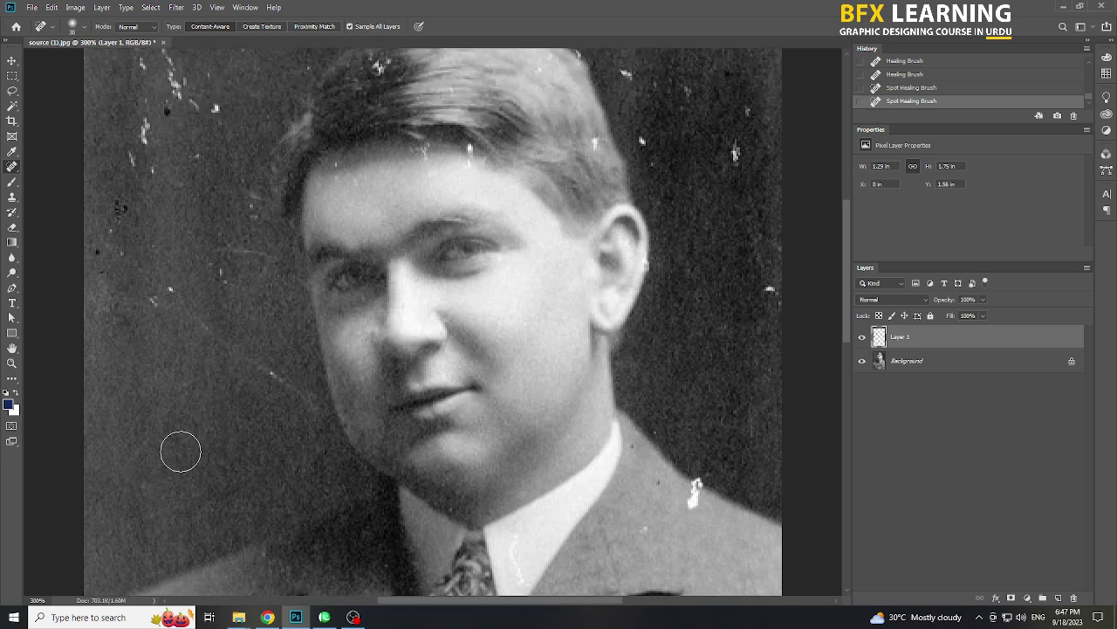
{"action": "left_click", "coordinate": [142, 485]}
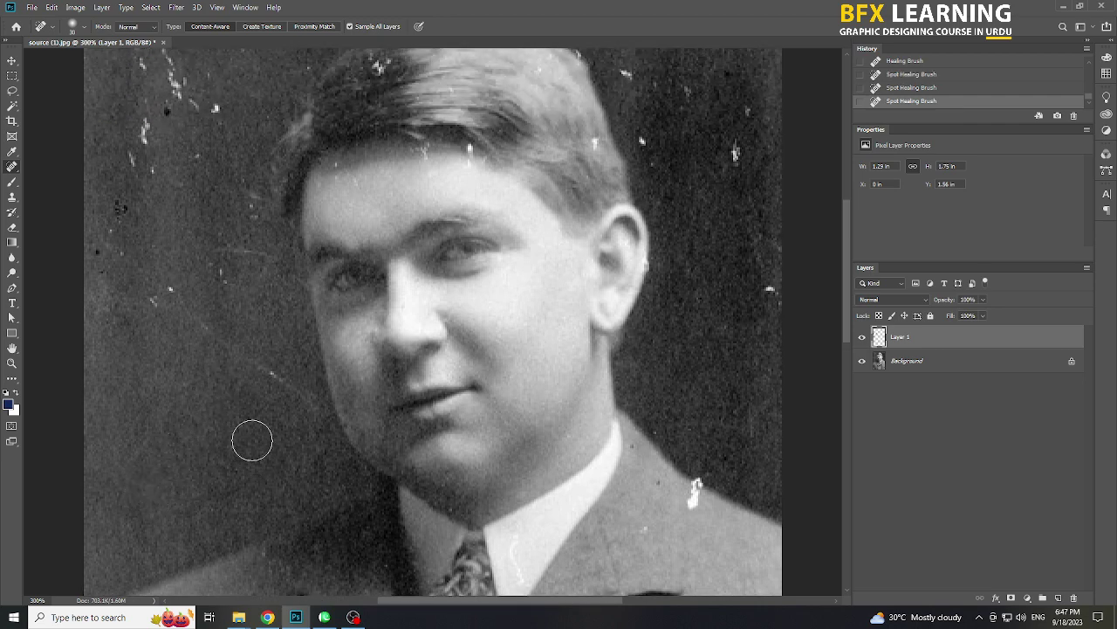
- Spot-heal the small white specks in the backdrop level with the man's eyes, reducing the brush size to 25 px
{"action": "scroll", "coordinate": [235, 387], "scroll_direction": "up", "scroll_amount": 2}
{"action": "left_click_drag", "start_coordinate": [167, 344], "coordinate": [169, 351]}
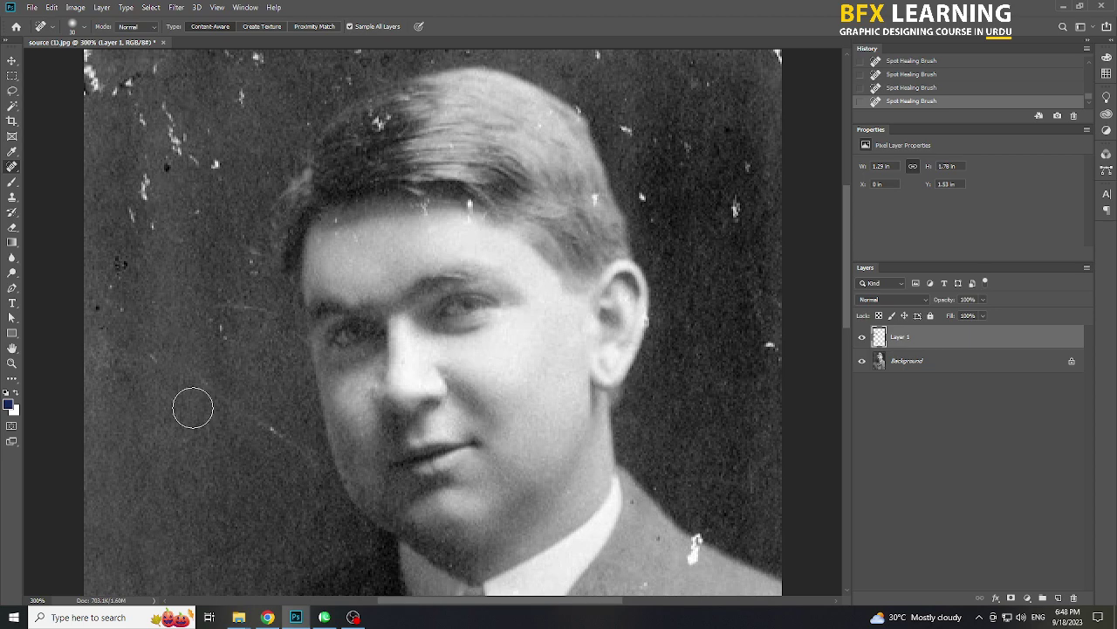
{"action": "key", "text": "bracketleft"}
{"action": "left_click", "coordinate": [226, 330]}
{"action": "left_click", "coordinate": [219, 327]}
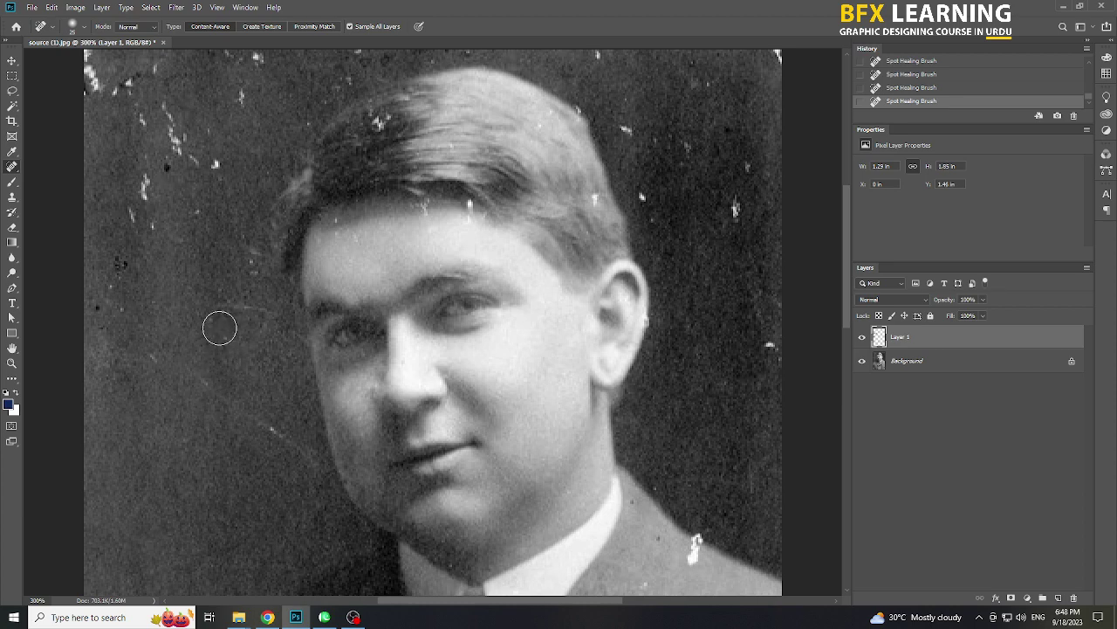
{"action": "left_click", "coordinate": [220, 330]}
{"action": "left_click", "coordinate": [160, 355]}
- Spot-heal the tall white streak and the two short marks below it in the backdrop beside the hair
{"action": "key", "text": "ctrl+plus"}
{"action": "scroll", "coordinate": [176, 401], "scroll_direction": "up", "scroll_amount": 3}
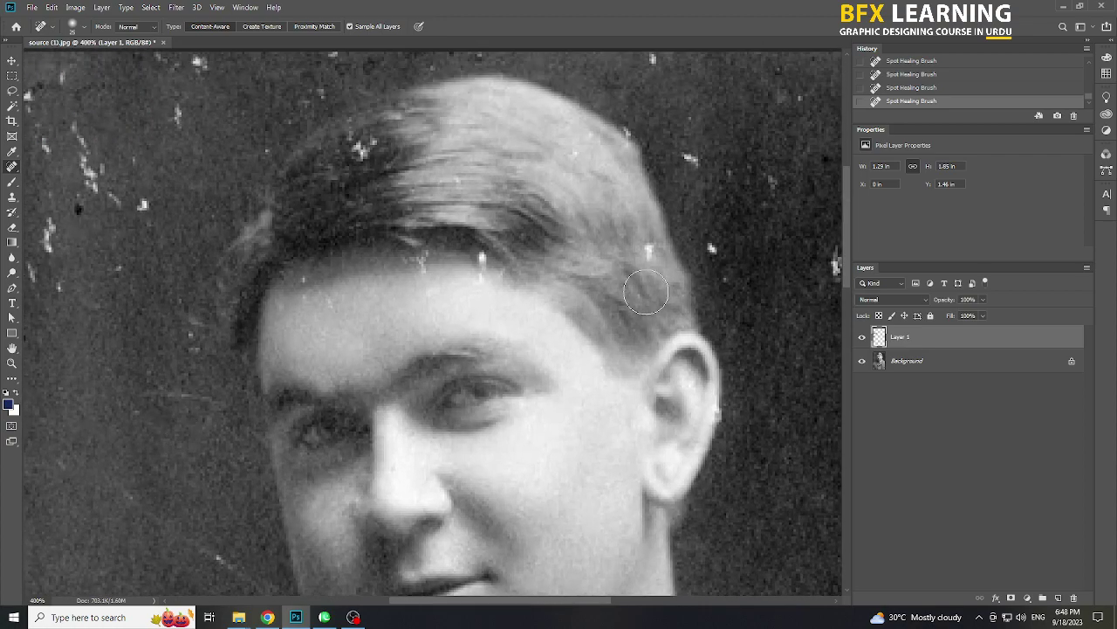
{"action": "left_click_drag", "start_coordinate": [50, 248], "coordinate": [50, 226]}
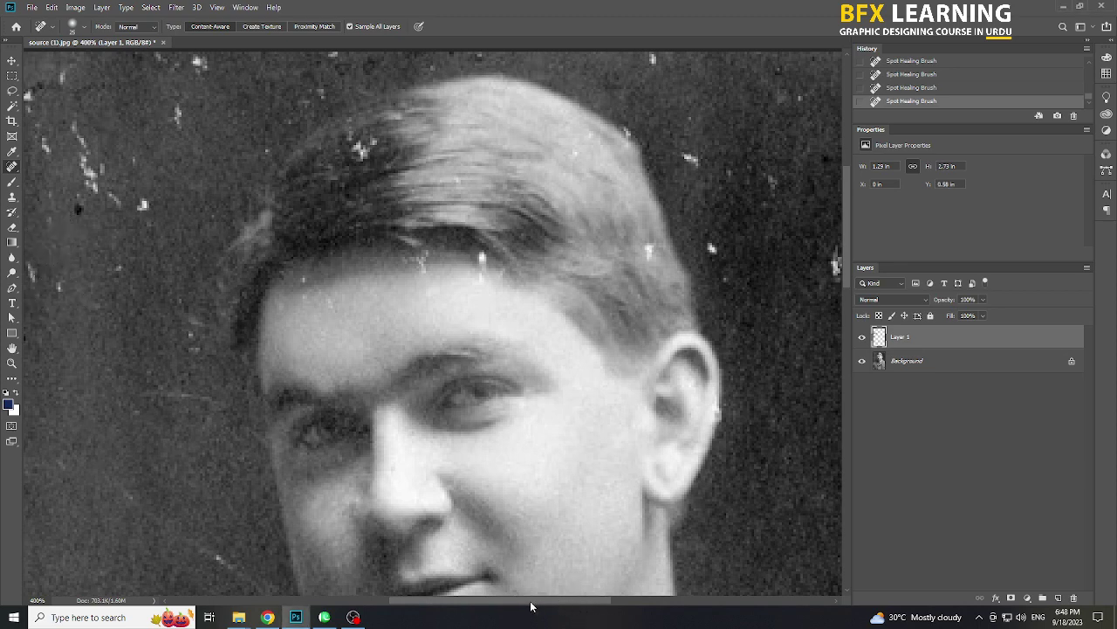
{"action": "left_click_drag", "start_coordinate": [536, 601], "coordinate": [493, 601]}
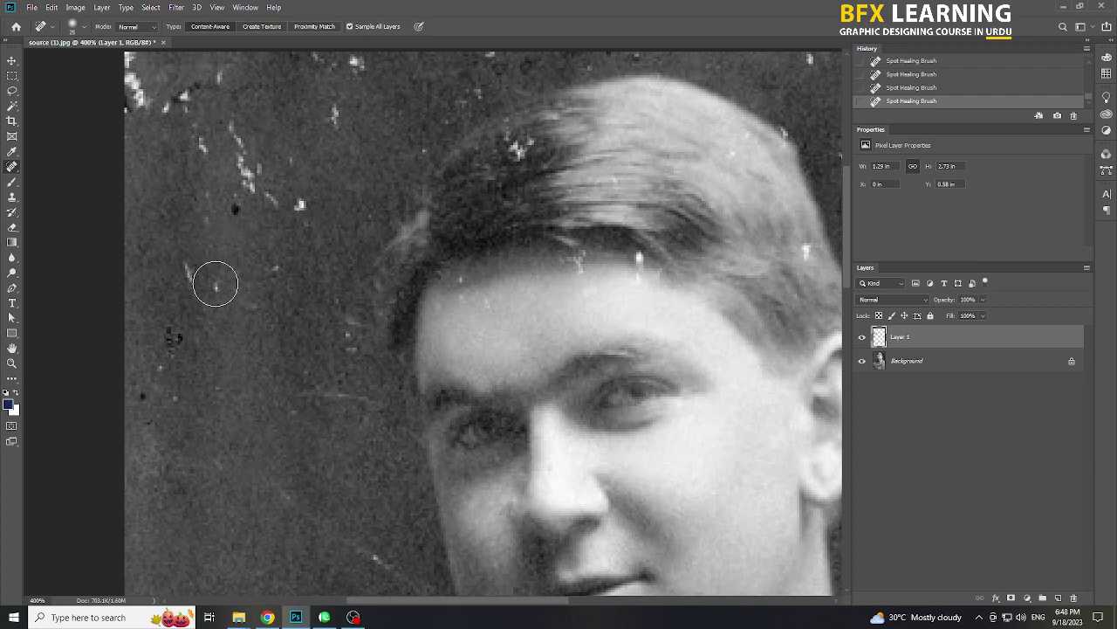
{"action": "left_click_drag", "start_coordinate": [216, 283], "coordinate": [189, 274]}
- Spot-heal the cluster of dark specks near the photo's edge, the single dark spots and the white spot beside the hair
{"action": "left_click_drag", "start_coordinate": [171, 370], "coordinate": [178, 395]}
{"action": "left_click", "coordinate": [174, 339]}
{"action": "left_click_drag", "start_coordinate": [173, 336], "coordinate": [167, 333]}
{"action": "left_click_drag", "start_coordinate": [139, 384], "coordinate": [151, 402]}
{"action": "left_click_drag", "start_coordinate": [229, 220], "coordinate": [241, 210]}
{"action": "left_click", "coordinate": [300, 203]}
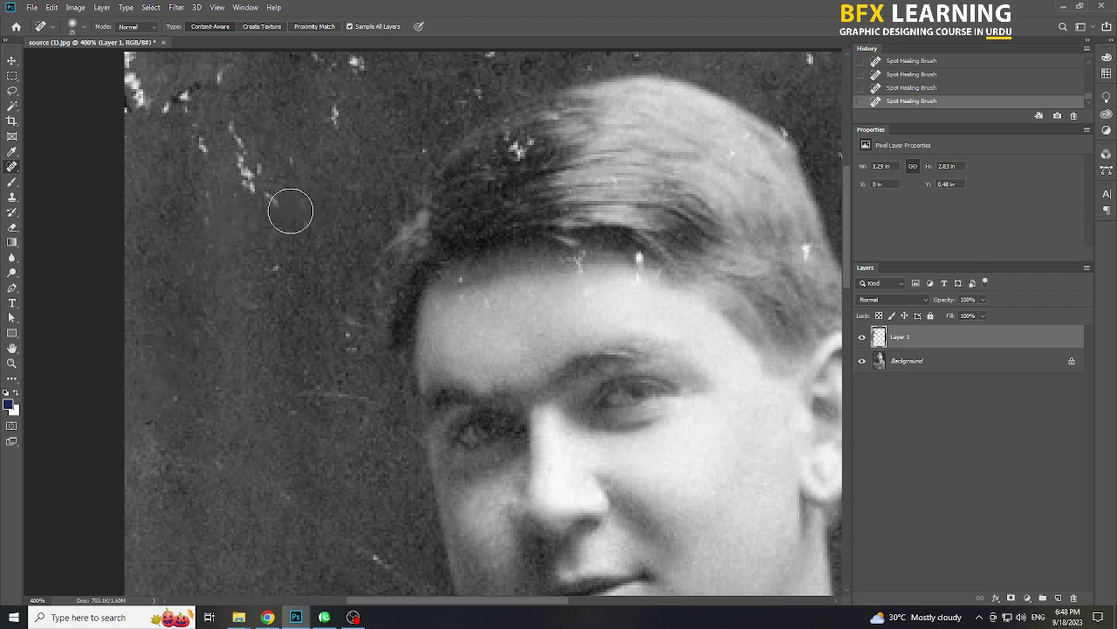
- Set the brush hardness to 32% and spot-heal the lower tail of the long white scratch beside the hair
{"action": "right_click", "coordinate": [273, 236]}
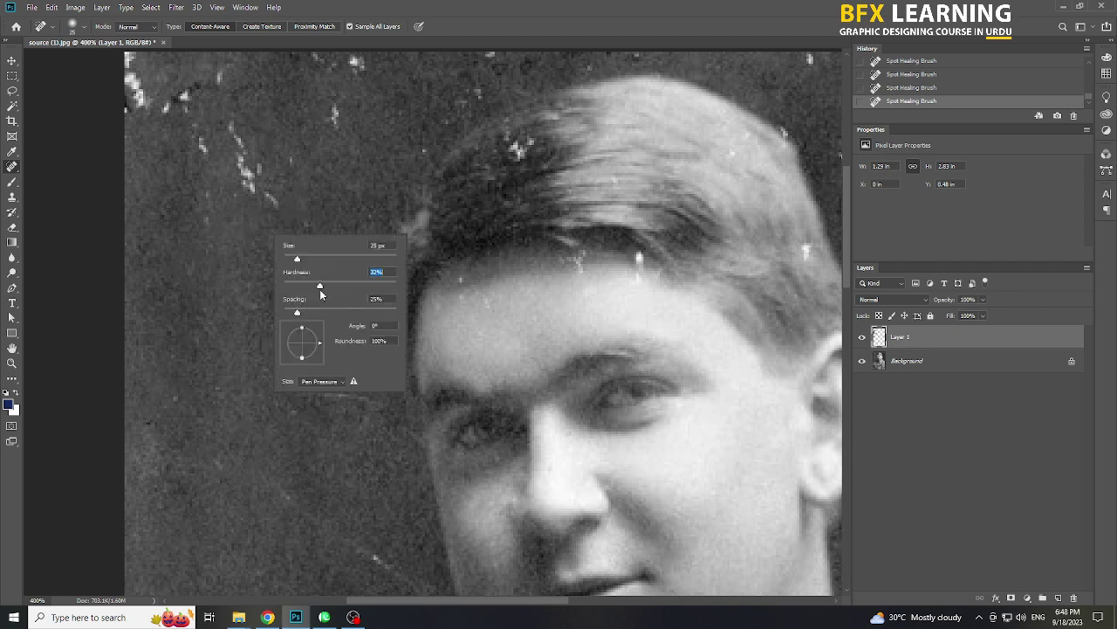
{"action": "key", "text": "Return"}
{"action": "mouse_move", "coordinate": [260, 171]}
{"action": "left_mouse_down"}
{"action": "mouse_move", "coordinate": [285, 256]}
{"action": "mouse_move", "coordinate": [258, 196]}
{"action": "mouse_move", "coordinate": [284, 220]}
{"action": "left_mouse_up"}
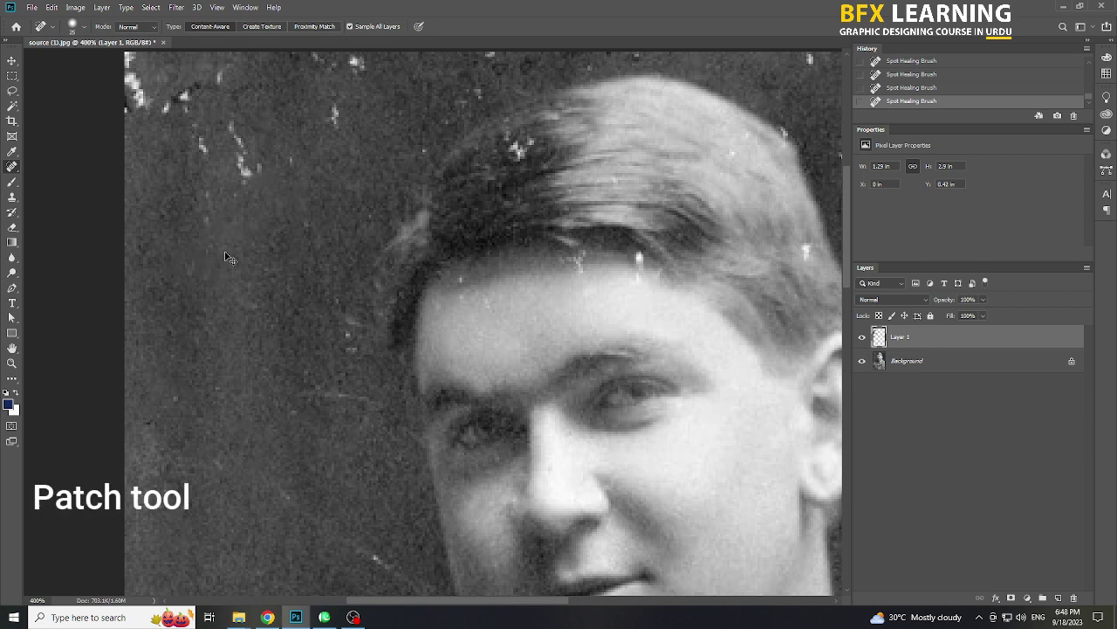
- Compare the portrait with and without the healing on Layer 1
{"action": "key", "text": "ctrl+minus"}
{"action": "scroll", "coordinate": [657, 496], "scroll_direction": "down", "scroll_amount": 2}
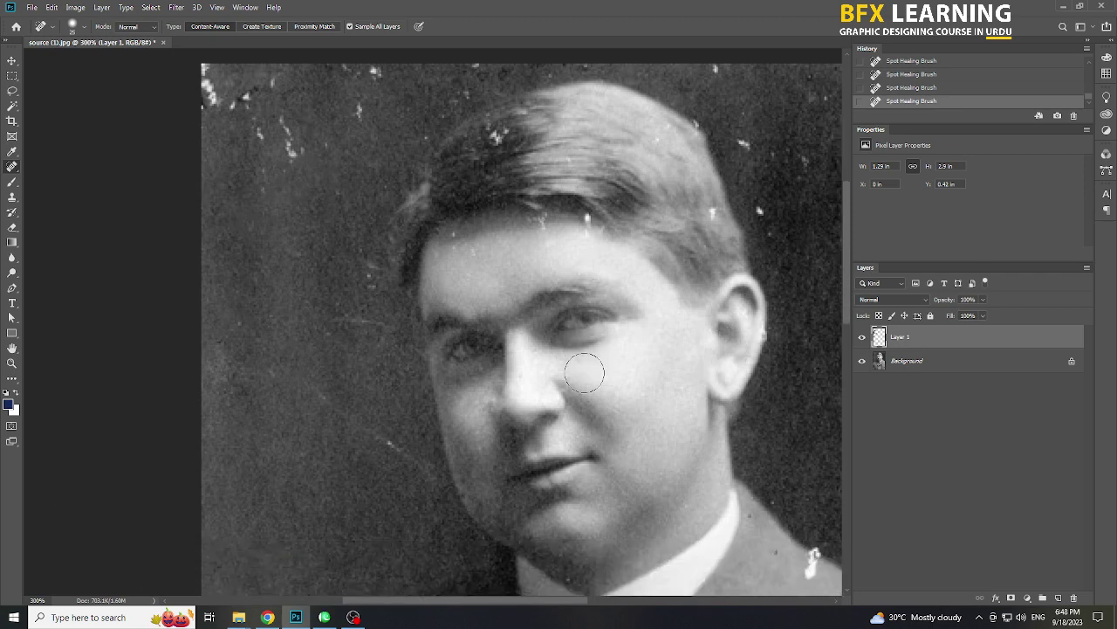
{"action": "key", "text": "ctrl+minus"}
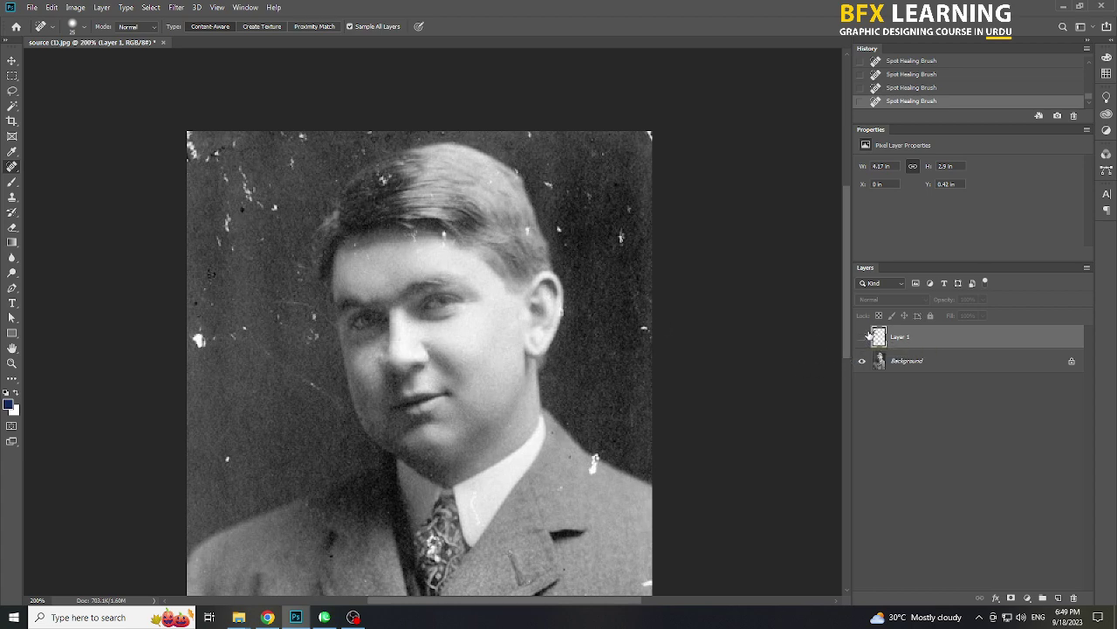
{"action": "left_click", "coordinate": [863, 336]}
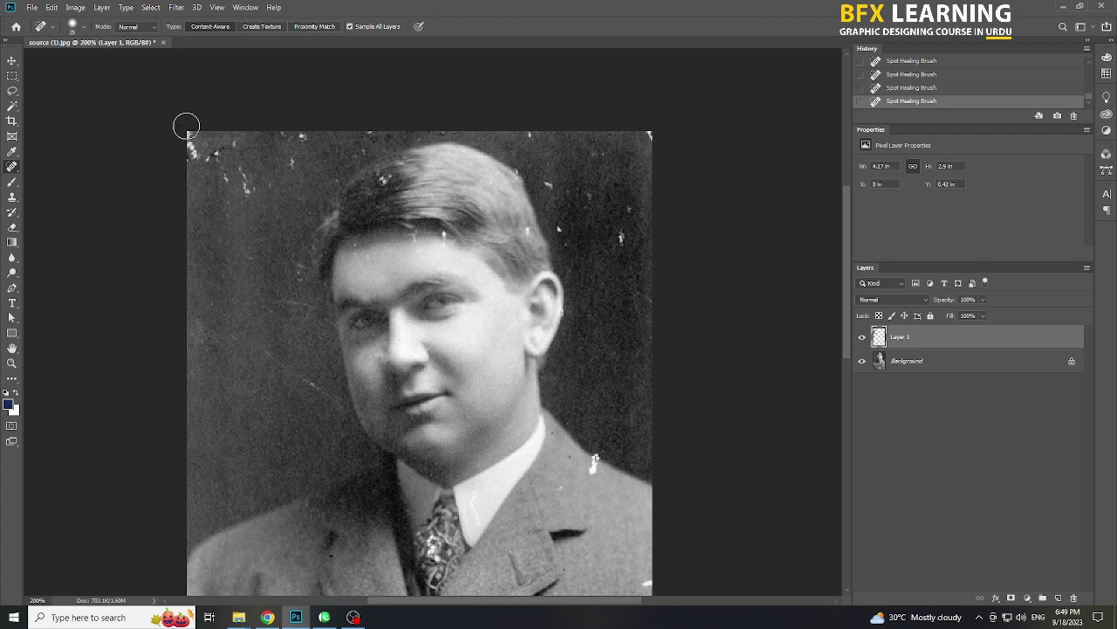
- Outline the remaining long white scratch in the backdrop beside the hair with the Patch tool
{"action": "right_click", "coordinate": [12, 166]}
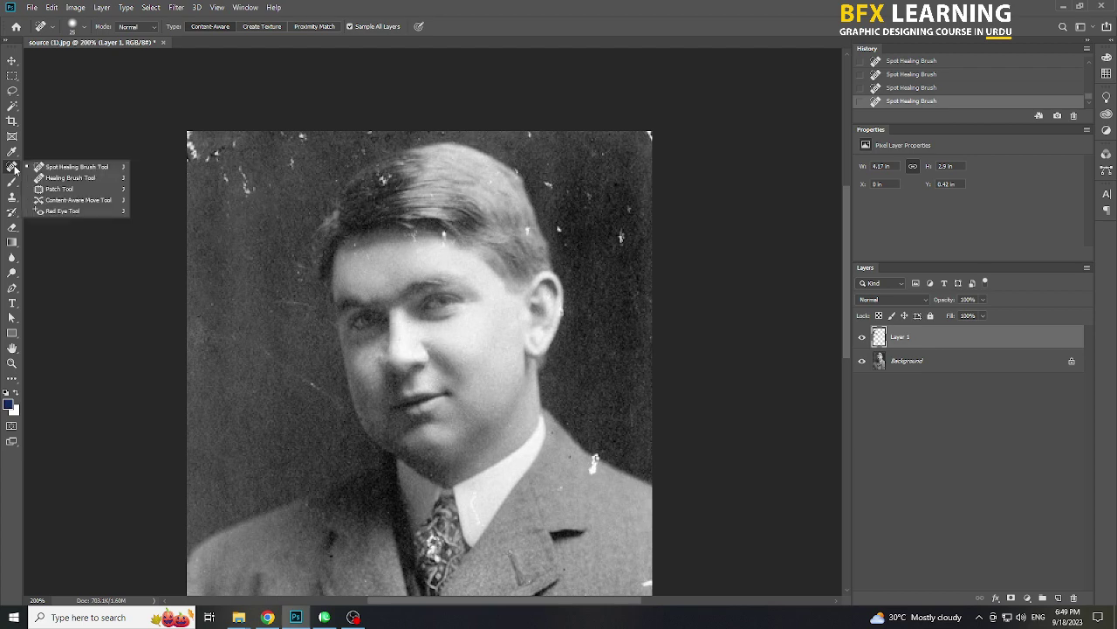
{"action": "left_click", "coordinate": [59, 188]}
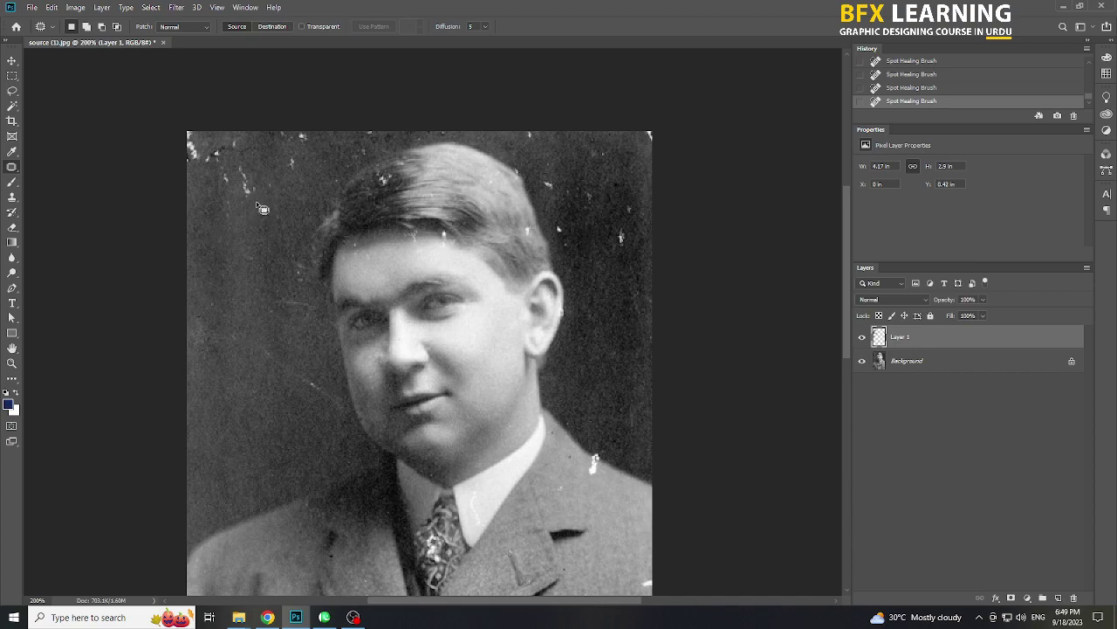
{"action": "left_click", "coordinate": [13, 364]}
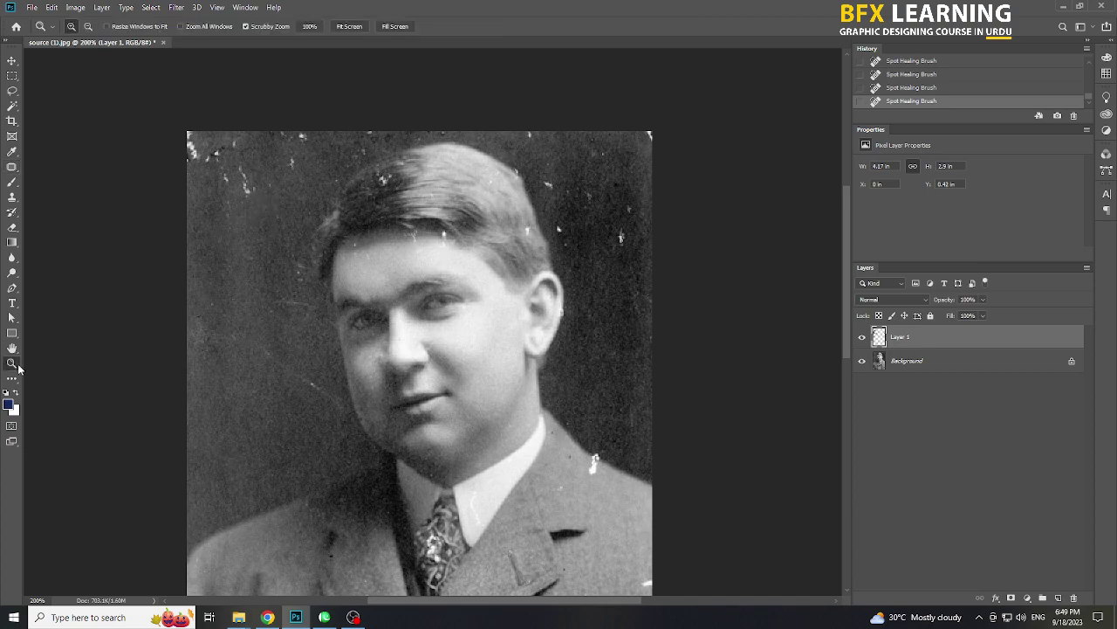
{"action": "left_click", "coordinate": [246, 174]}
{"action": "left_click", "coordinate": [246, 175]}
{"action": "left_click", "coordinate": [12, 166]}
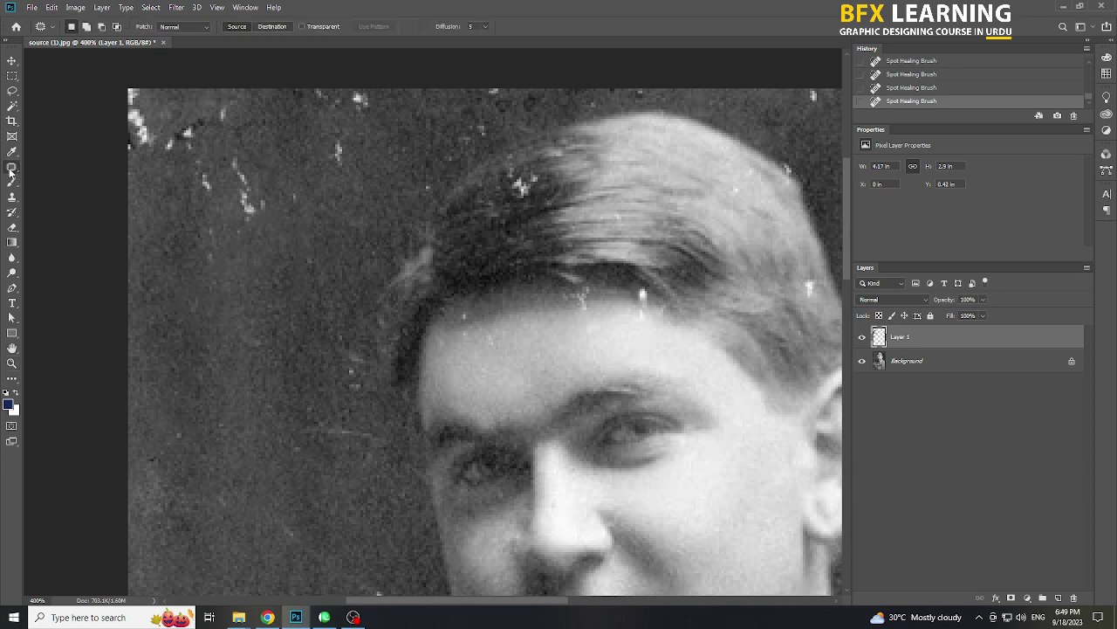
{"action": "left_click_drag", "start_coordinate": [229, 154], "coordinate": [231, 157]}
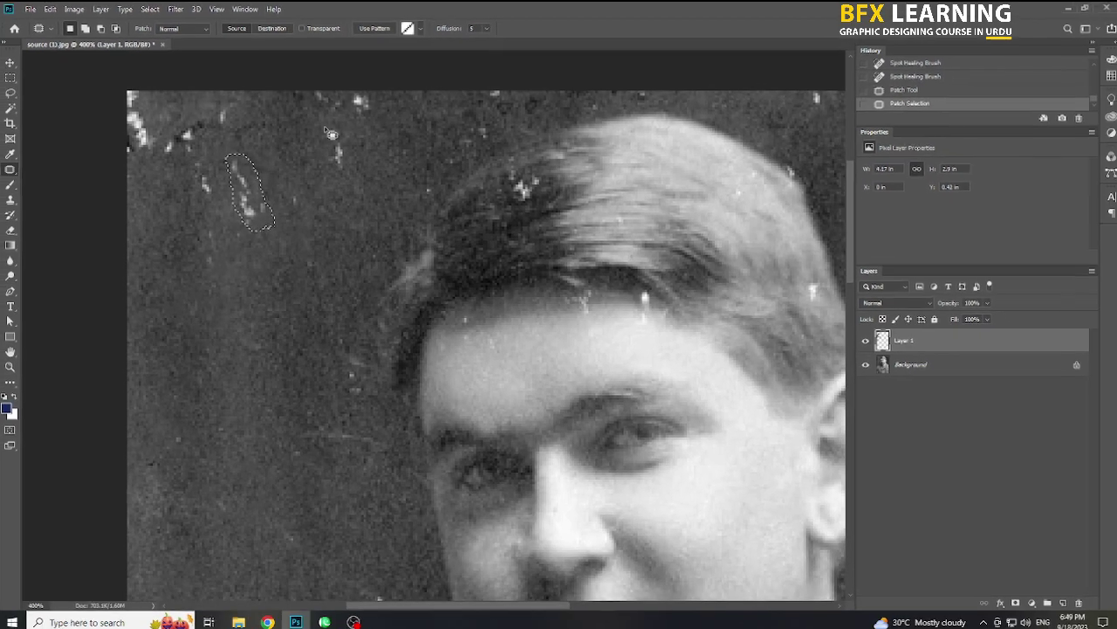
- Drop the patch selection and duplicate the Background layer
{"action": "key", "text": "ctrl+d"}
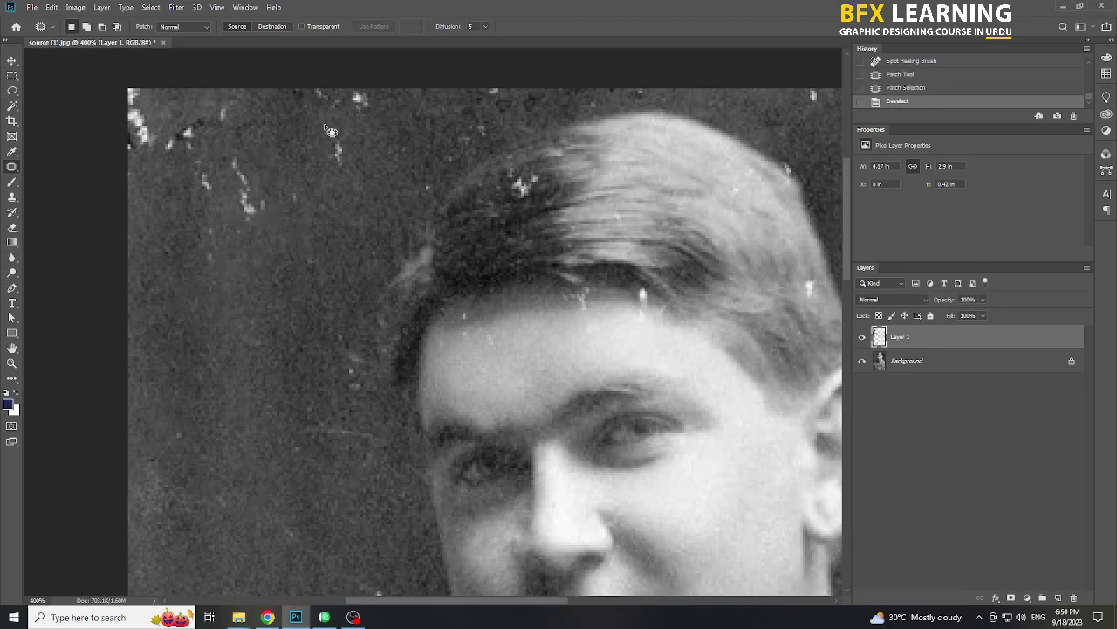
{"action": "left_click", "coordinate": [989, 367]}
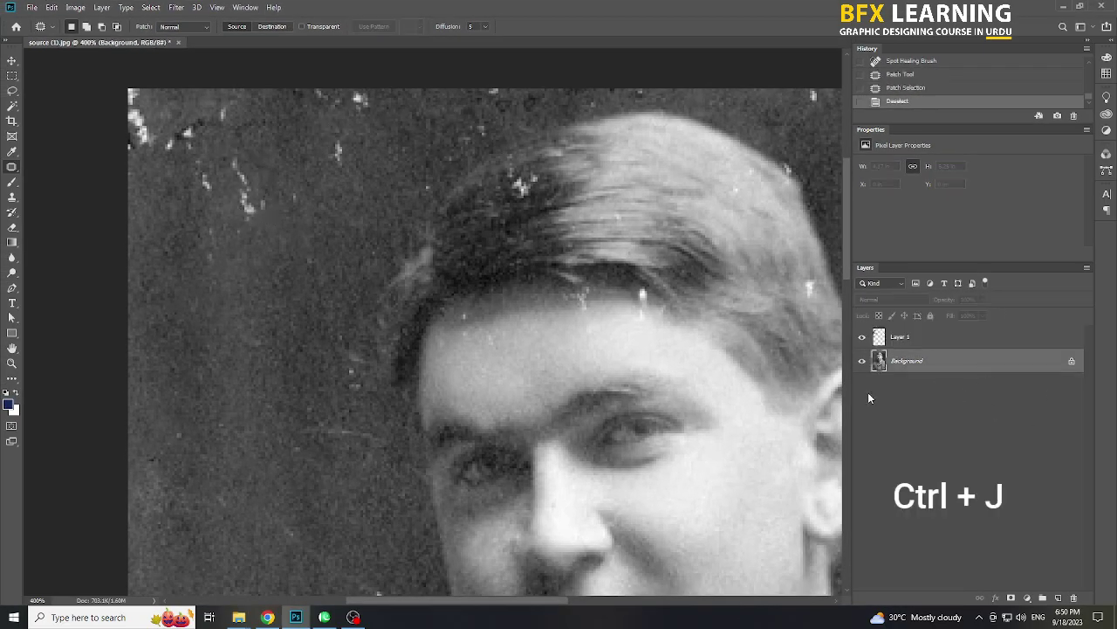
{"action": "key", "text": "ctrl+j"}
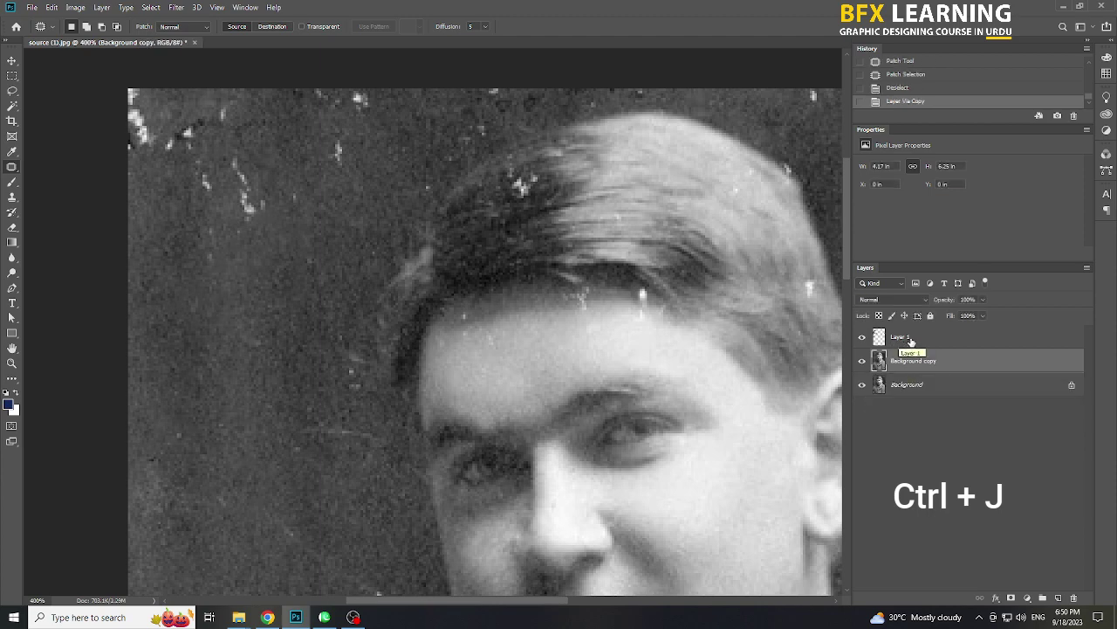
- Merge Layer 1 with the Background copy layer beneath it into a single layer
{"action": "left_click", "coordinate": [882, 341]}
{"action": "left_click", "coordinate": [861, 339]}
{"action": "left_click", "coordinate": [861, 338]}
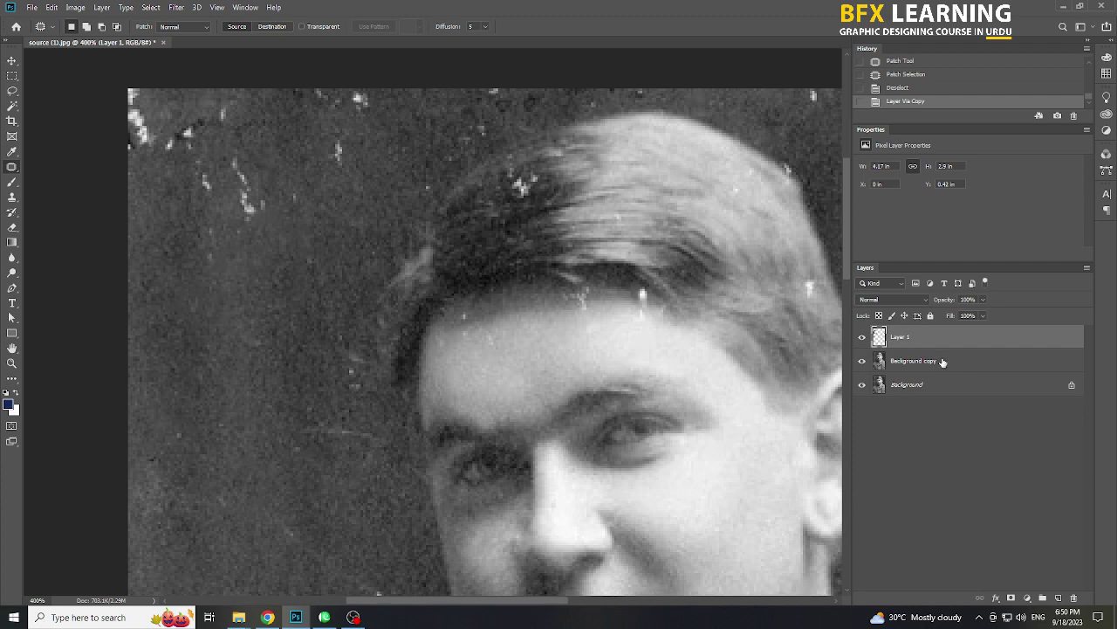
{"action": "left_click", "coordinate": [955, 369], "text": "shift"}
{"action": "right_click", "coordinate": [950, 368]}
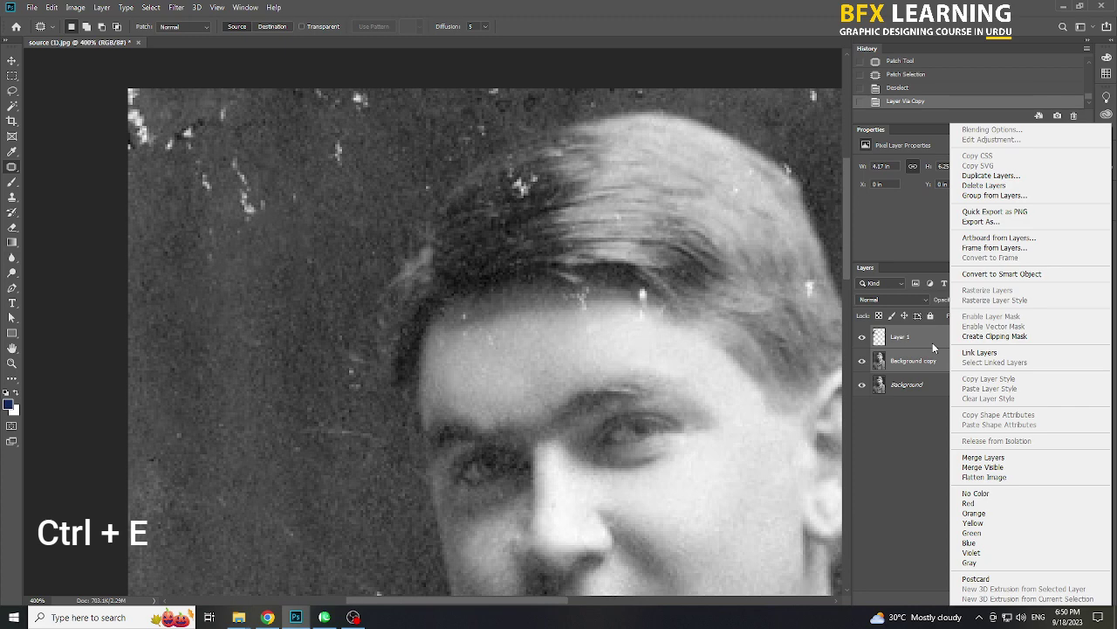
{"action": "key", "text": "Escape"}
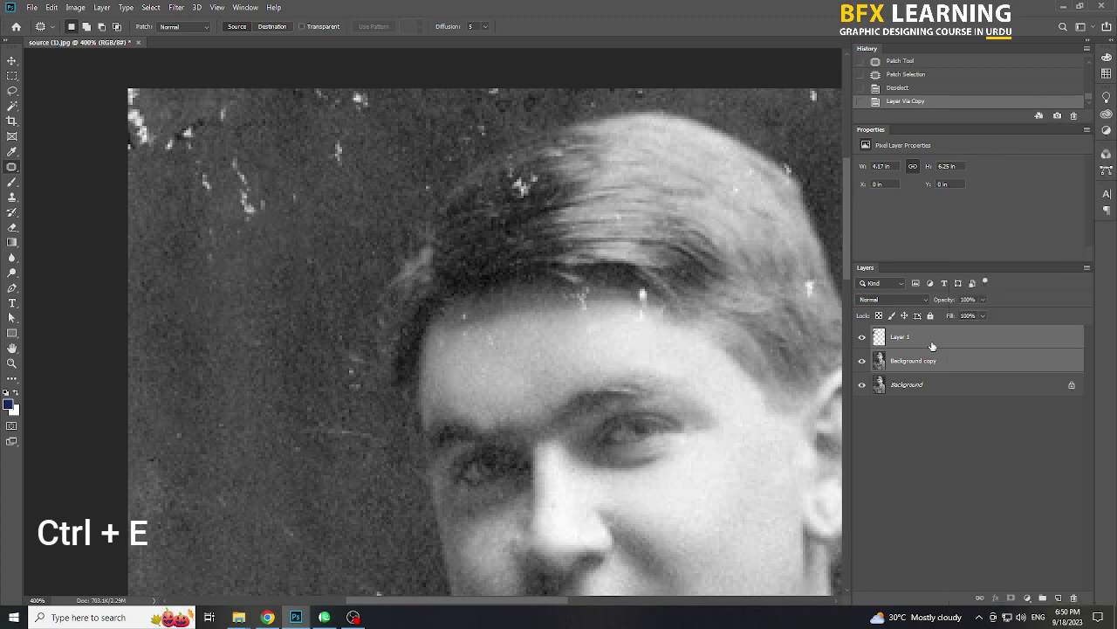
{"action": "key", "text": "ctrl+e"}
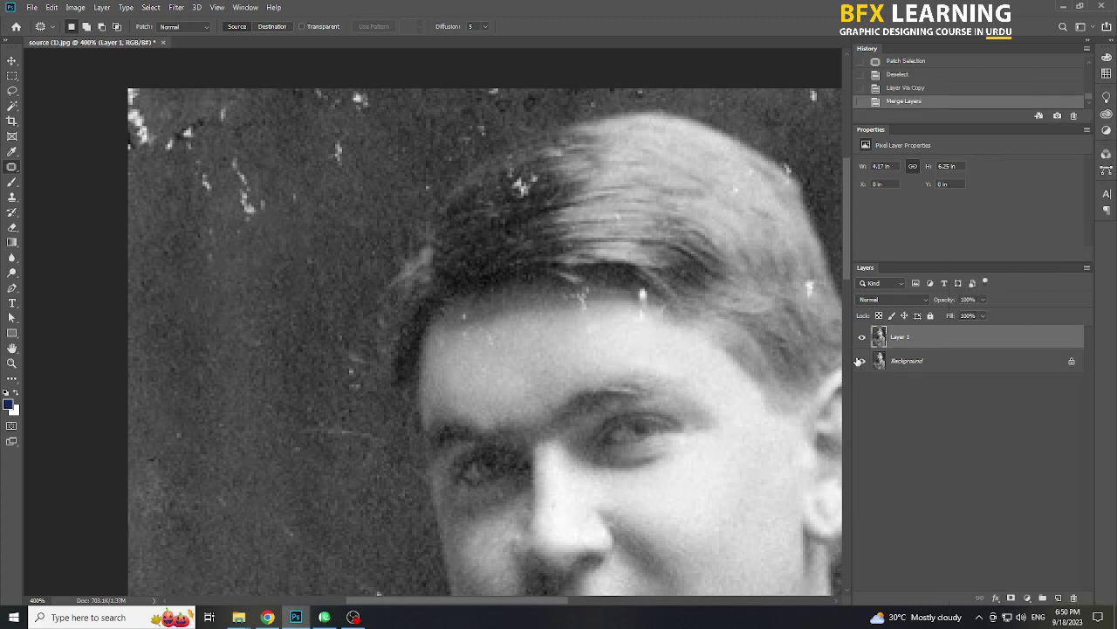
- Compare the portrait with and without the merged Layer 1, both close up and with the whole photo in view
{"action": "left_click", "coordinate": [862, 339]}
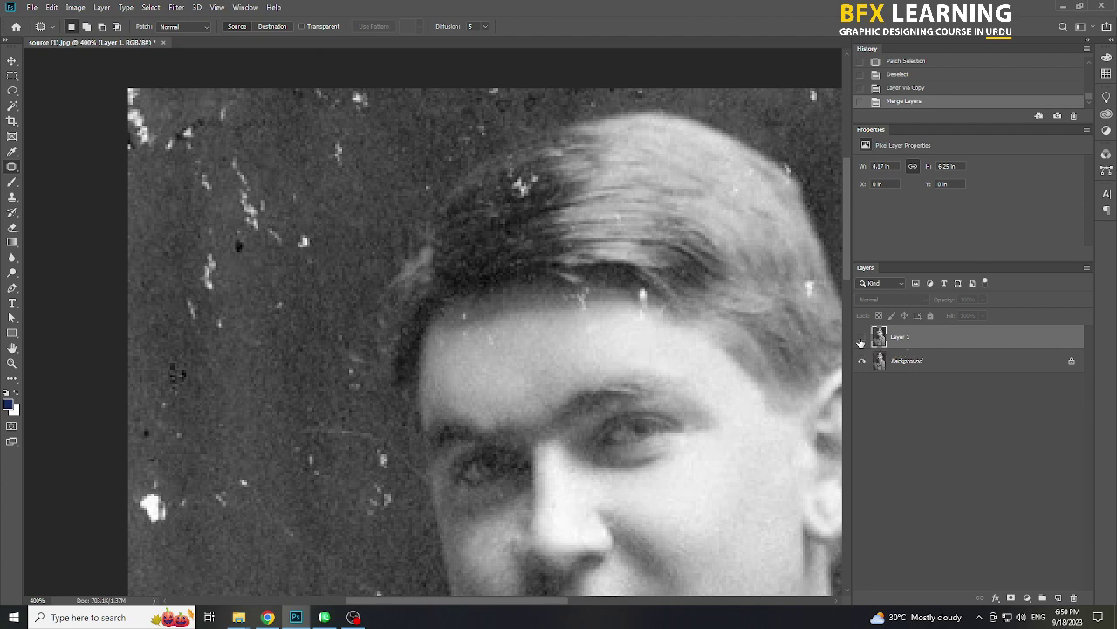
{"action": "left_click", "coordinate": [862, 338]}
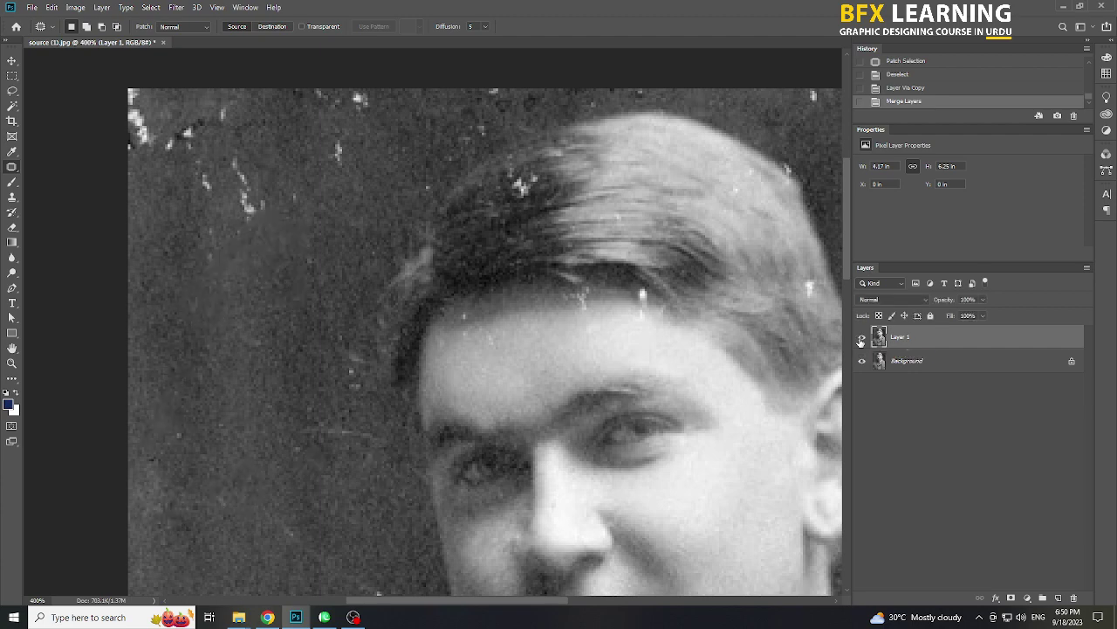
{"action": "scroll", "coordinate": [433, 376], "scroll_direction": "down", "scroll_amount": 1}
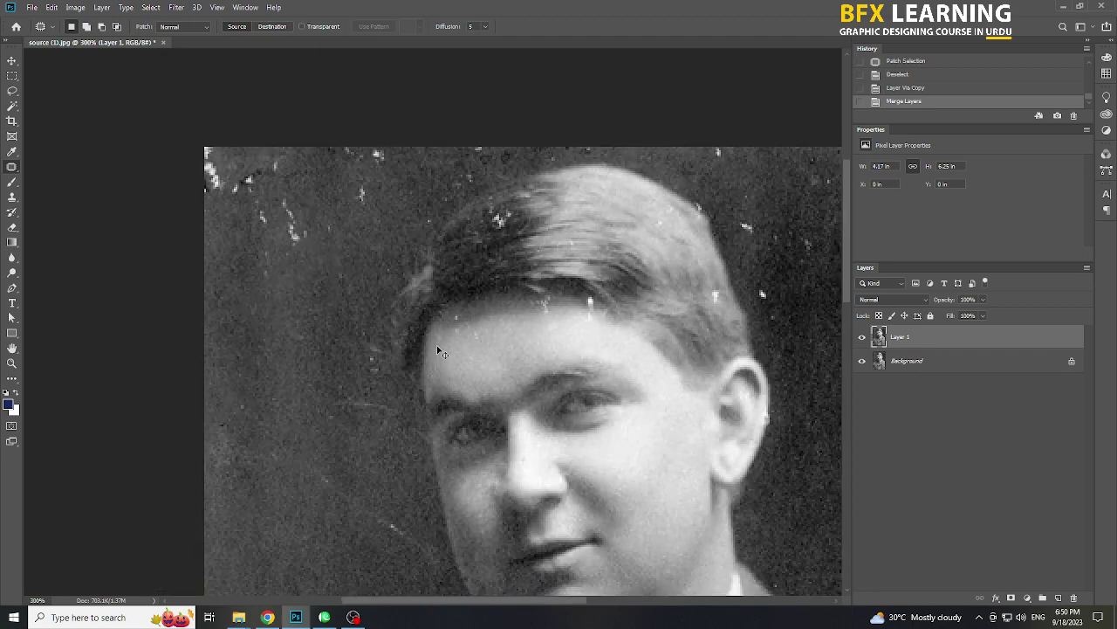
{"action": "key", "text": "ctrl+0"}
{"action": "left_click", "coordinate": [861, 337]}
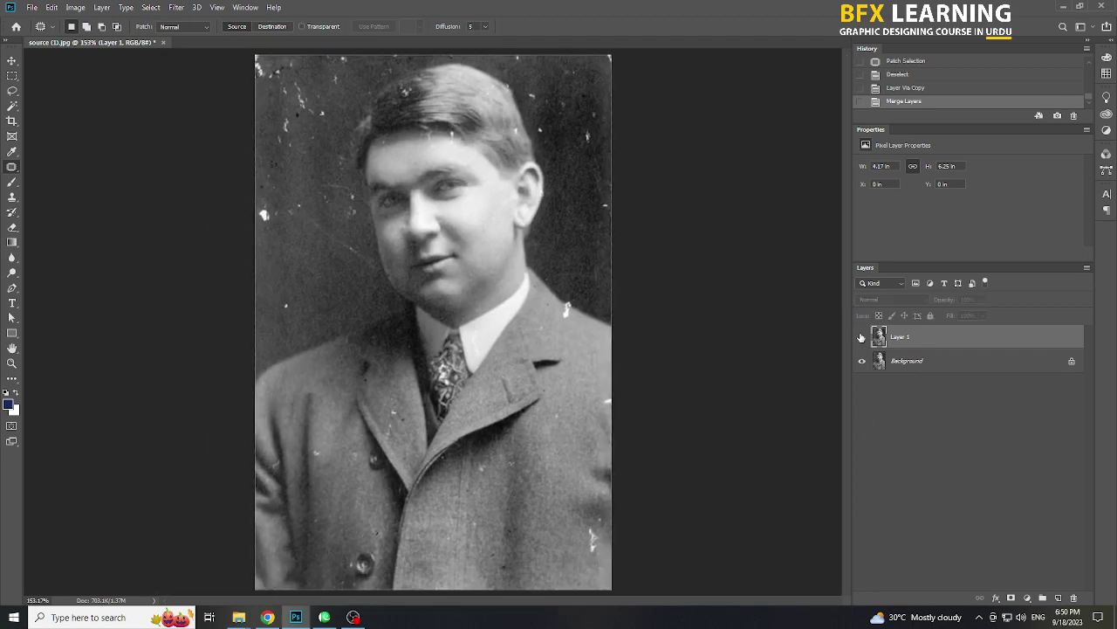
{"action": "left_click", "coordinate": [861, 337]}
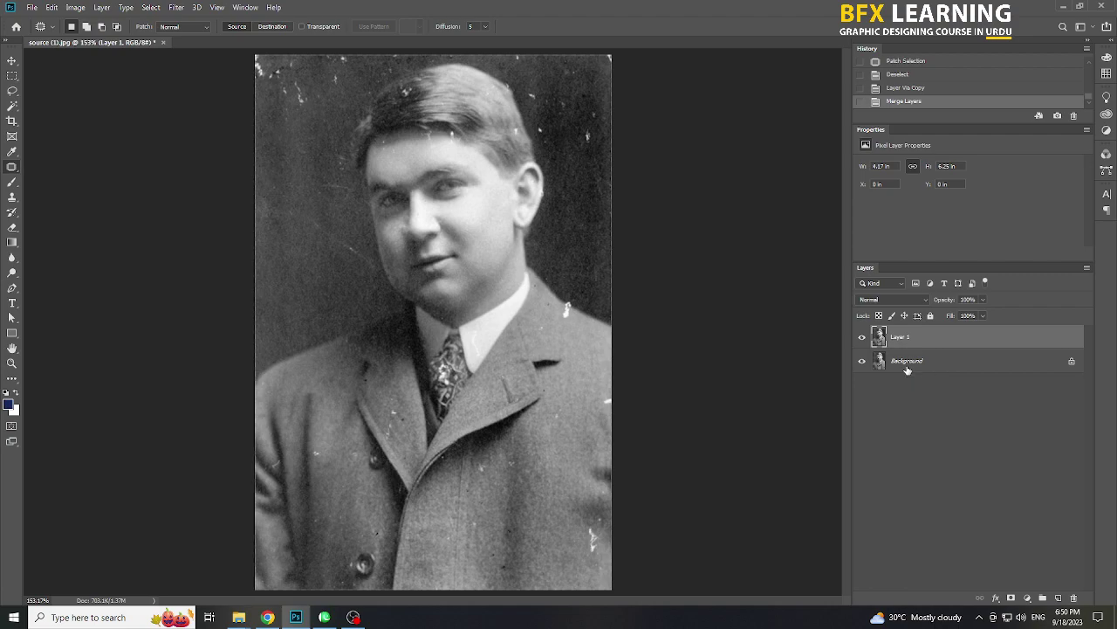
- Patch the long white scratch in the backdrop left of the hair with clean backdrop and deselect it
{"action": "key", "text": "ctrl+minus"}
{"action": "key", "text": "ctrl+plus"}
{"action": "key", "text": "ctrl+plus"}
{"action": "scroll", "coordinate": [255, 297], "scroll_direction": "up", "scroll_amount": 1}
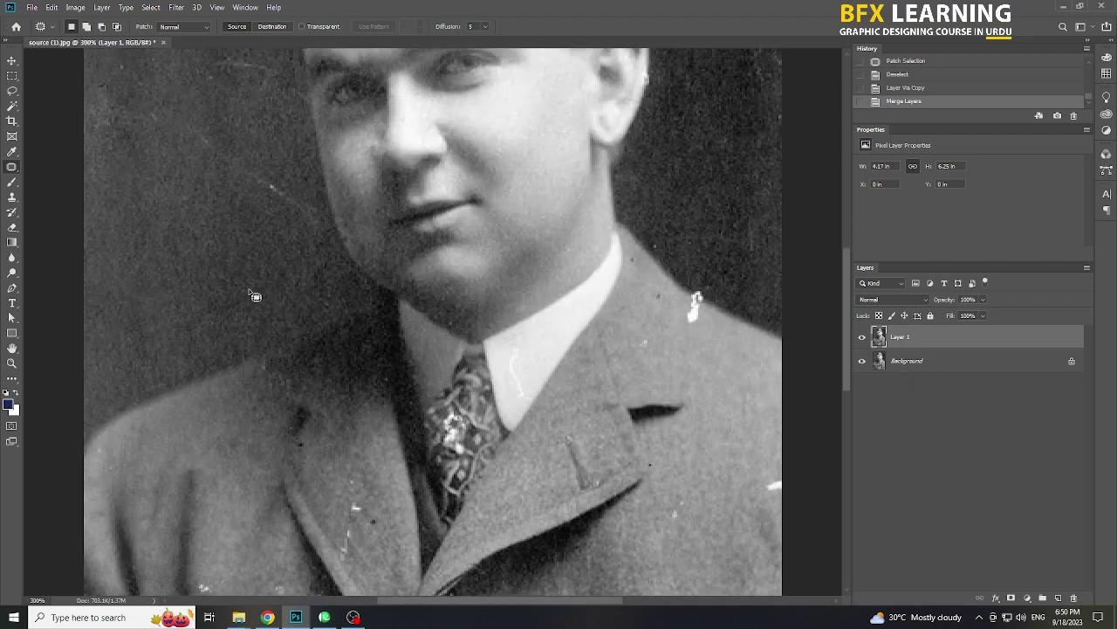
{"action": "scroll", "coordinate": [255, 296], "scroll_direction": "up", "scroll_amount": 8}
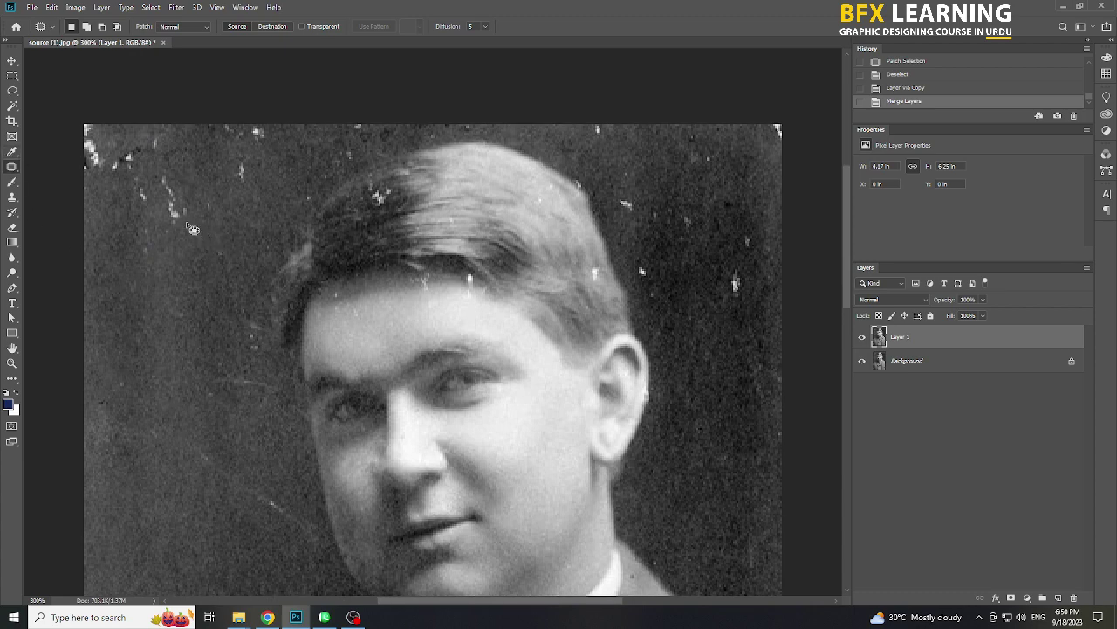
{"action": "mouse_move", "coordinate": [190, 189]}
{"action": "left_mouse_down"}
{"action": "mouse_move", "coordinate": [170, 351]}
{"action": "mouse_move", "coordinate": [177, 342]}
{"action": "left_mouse_up"}
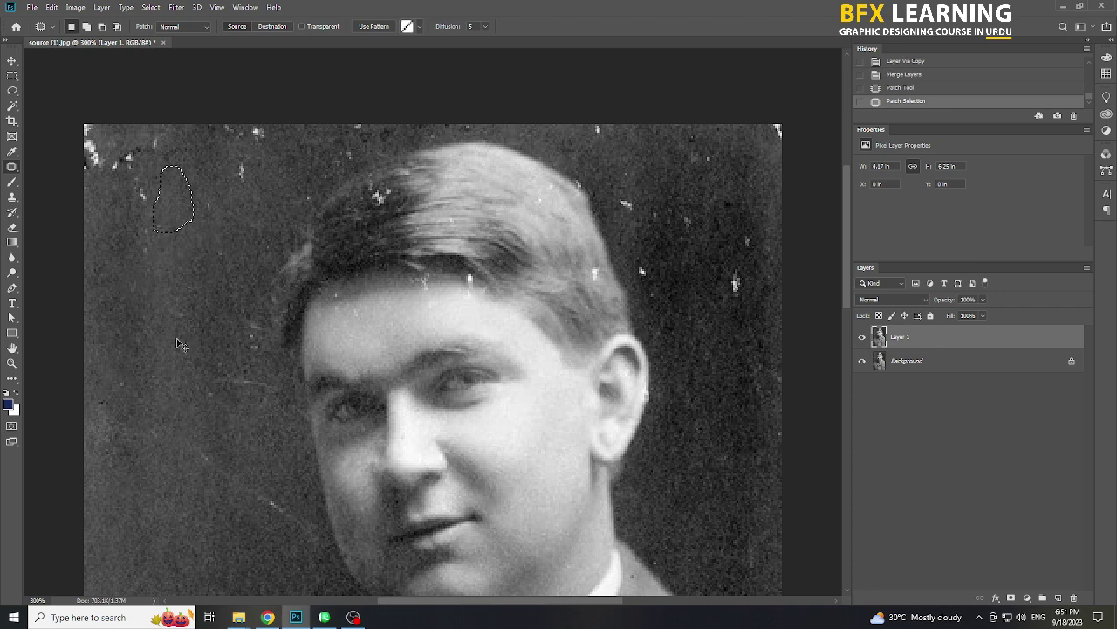
{"action": "key", "text": "ctrl+d"}
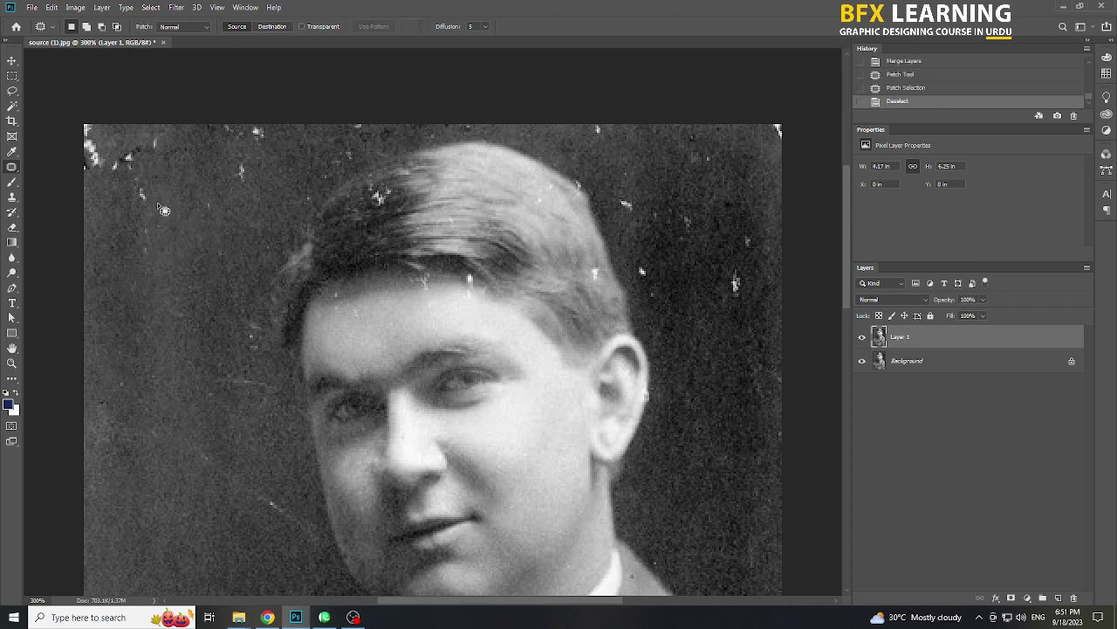
- Patch the small white speck beside the removed scratch and the damaged upper-left corner of the photo with clean backdrop
{"action": "mouse_move", "coordinate": [158, 205]}
{"action": "left_mouse_down"}
{"action": "mouse_move", "coordinate": [126, 191]}
{"action": "mouse_move", "coordinate": [136, 180]}
{"action": "mouse_move", "coordinate": [152, 188]}
{"action": "mouse_move", "coordinate": [144, 272]}
{"action": "left_mouse_up"}
{"action": "mouse_move", "coordinate": [136, 172]}
{"action": "left_mouse_down"}
{"action": "mouse_move", "coordinate": [110, 170]}
{"action": "mouse_move", "coordinate": [103, 131]}
{"action": "mouse_move", "coordinate": [141, 158]}
{"action": "mouse_move", "coordinate": [112, 172]}
{"action": "mouse_move", "coordinate": [166, 252]}
{"action": "mouse_move", "coordinate": [140, 186]}
{"action": "mouse_move", "coordinate": [86, 166]}
{"action": "mouse_move", "coordinate": [105, 125]}
{"action": "mouse_move", "coordinate": [142, 193]}
{"action": "mouse_move", "coordinate": [136, 186]}
{"action": "mouse_move", "coordinate": [130, 295]}
{"action": "left_mouse_up"}
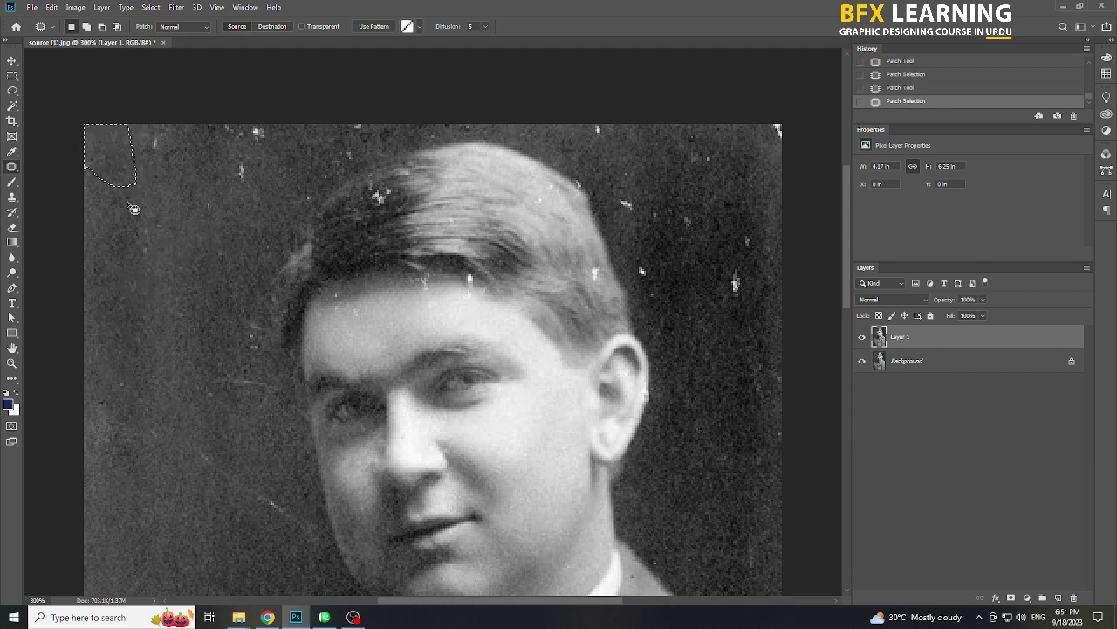
{"action": "mouse_move", "coordinate": [98, 159]}
{"action": "left_mouse_down"}
{"action": "mouse_move", "coordinate": [85, 174]}
{"action": "mouse_move", "coordinate": [98, 187]}
{"action": "mouse_move", "coordinate": [100, 163]}
{"action": "mouse_move", "coordinate": [122, 267]}
{"action": "left_mouse_up"}
{"action": "key", "text": "ctrl+d"}
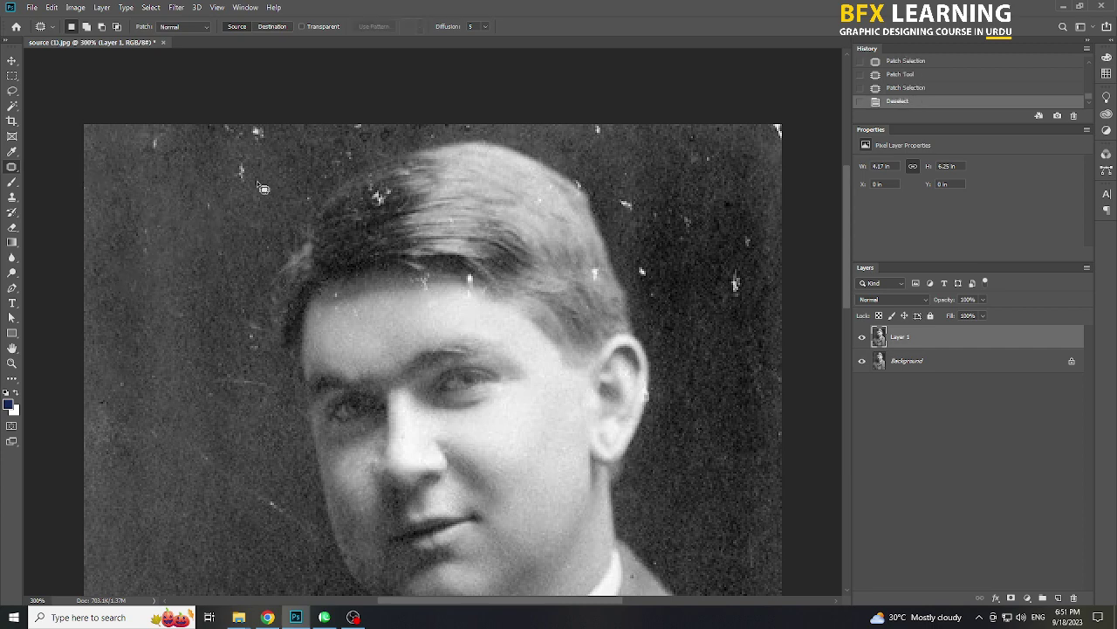
- Patch the white speck in the backdrop left of the hair and the white mark near the photo's right edge
{"action": "mouse_move", "coordinate": [257, 182]}
{"action": "left_mouse_down"}
{"action": "mouse_move", "coordinate": [223, 165]}
{"action": "mouse_move", "coordinate": [256, 181]}
{"action": "left_mouse_up"}
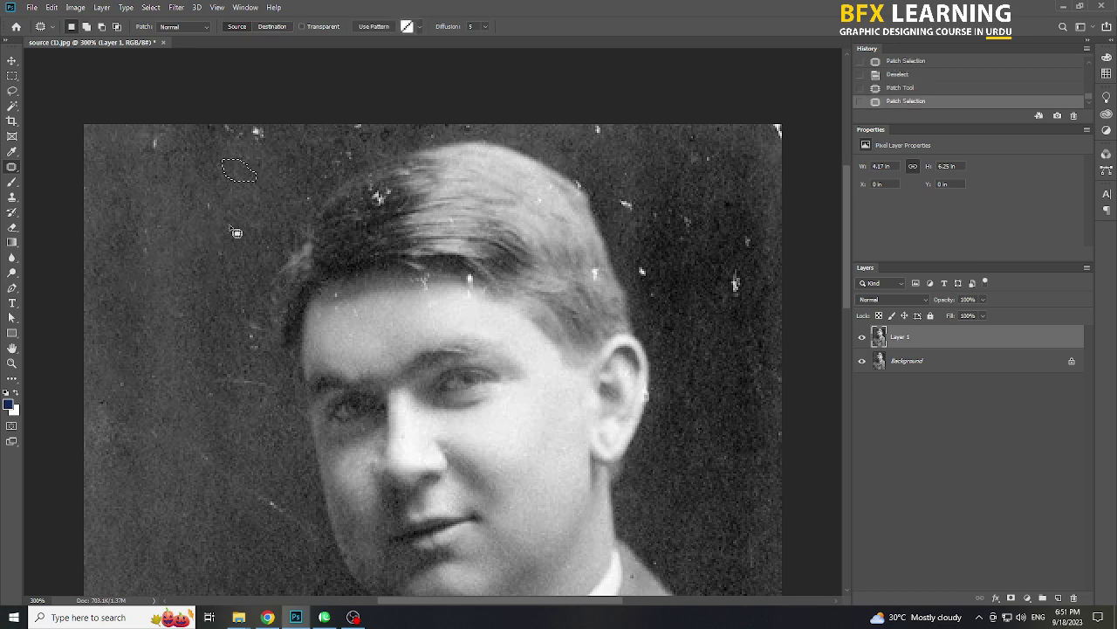
{"action": "key", "text": "ctrl+d"}
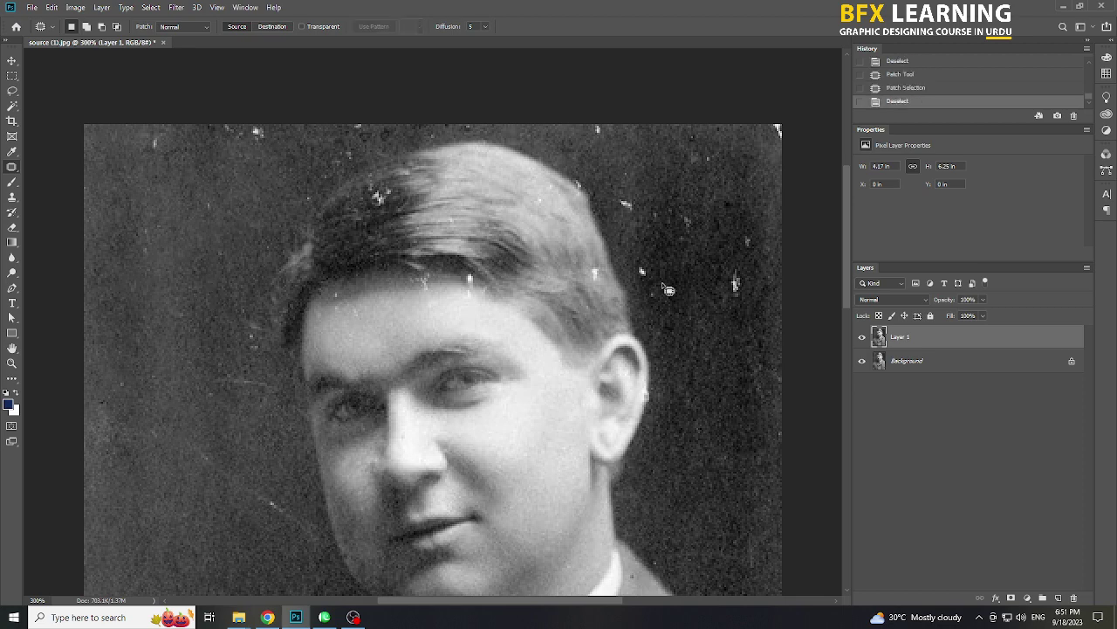
{"action": "mouse_move", "coordinate": [751, 309]}
{"action": "left_mouse_down"}
{"action": "mouse_move", "coordinate": [713, 284]}
{"action": "mouse_move", "coordinate": [711, 257]}
{"action": "mouse_move", "coordinate": [741, 264]}
{"action": "mouse_move", "coordinate": [758, 300]}
{"action": "mouse_move", "coordinate": [729, 384]}
{"action": "left_mouse_up"}
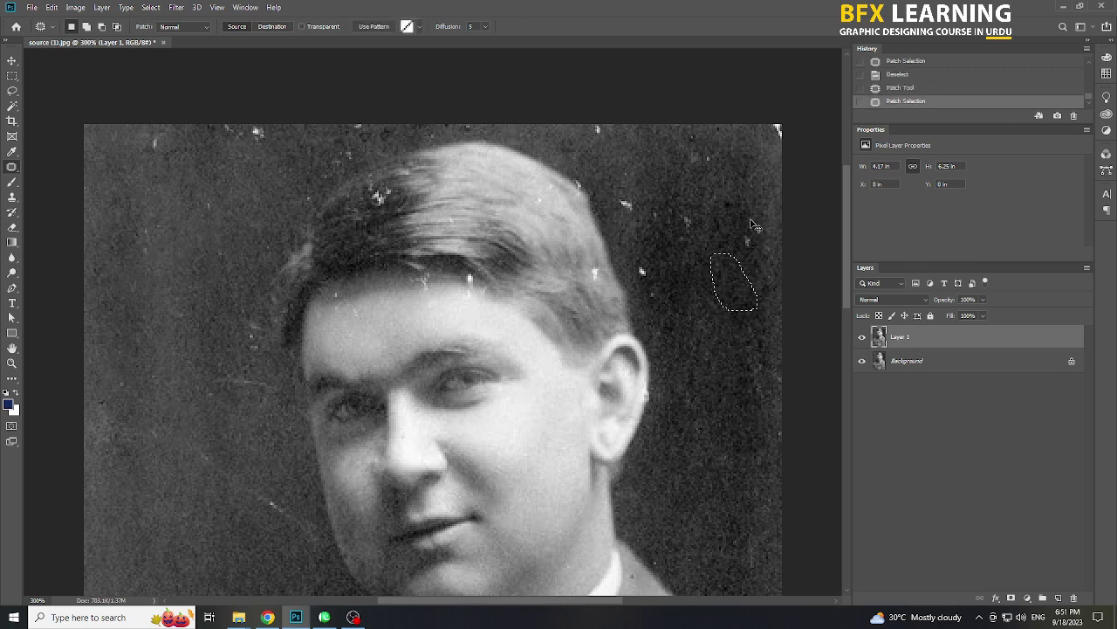
{"action": "key", "text": "ctrl+d"}
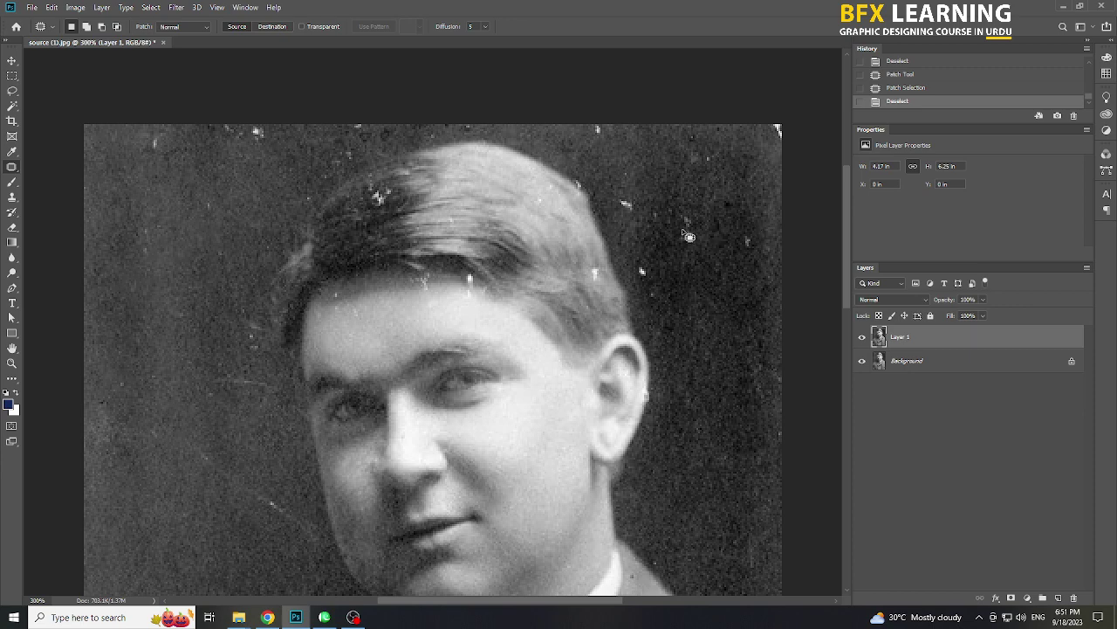
- Patch the remaining spots in the backdrop right of the head, including the upper-right corner and the photo's upper edge
{"action": "left_click_drag", "start_coordinate": [643, 209], "coordinate": [642, 190]}
{"action": "left_click_drag", "start_coordinate": [628, 203], "coordinate": [680, 204]}
{"action": "mouse_move", "coordinate": [670, 269]}
{"action": "left_mouse_down"}
{"action": "mouse_move", "coordinate": [641, 293]}
{"action": "mouse_move", "coordinate": [654, 265]}
{"action": "mouse_move", "coordinate": [709, 284]}
{"action": "left_mouse_up"}
{"action": "left_click_drag", "start_coordinate": [743, 239], "coordinate": [752, 193]}
{"action": "mouse_move", "coordinate": [772, 122]}
{"action": "left_mouse_down"}
{"action": "mouse_move", "coordinate": [788, 150]}
{"action": "mouse_move", "coordinate": [757, 196]}
{"action": "left_mouse_up"}
{"action": "mouse_move", "coordinate": [588, 124]}
{"action": "left_mouse_down"}
{"action": "mouse_move", "coordinate": [594, 136]}
{"action": "mouse_move", "coordinate": [614, 124]}
{"action": "mouse_move", "coordinate": [644, 179]}
{"action": "mouse_move", "coordinate": [709, 172]}
{"action": "left_mouse_up"}
{"action": "left_click_drag", "start_coordinate": [704, 163], "coordinate": [712, 196]}
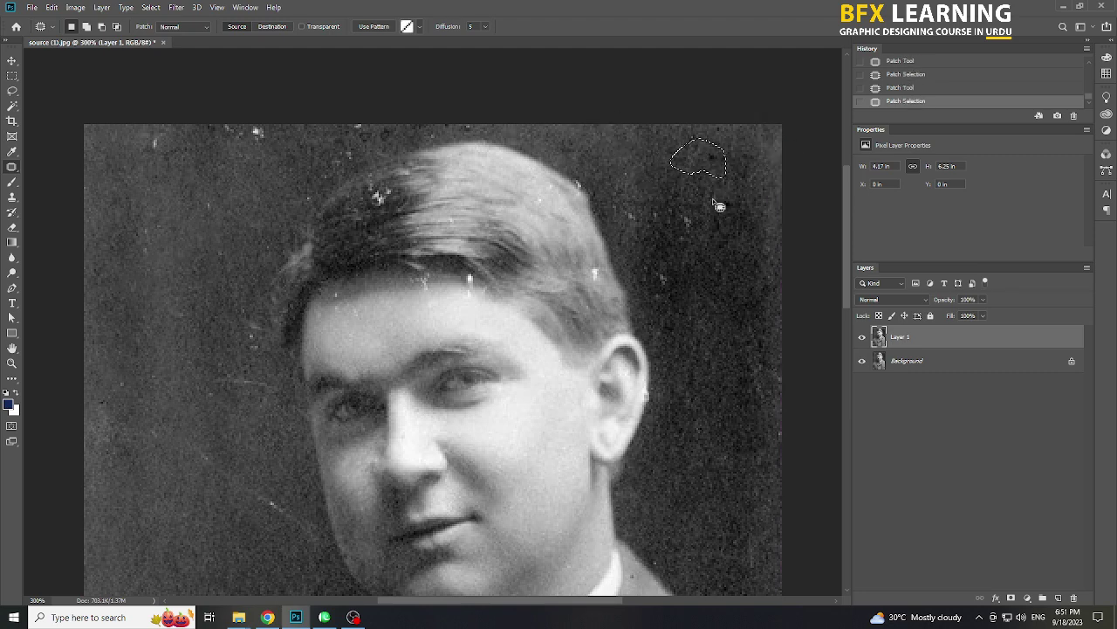
{"action": "mouse_move", "coordinate": [690, 289]}
{"action": "left_mouse_down"}
{"action": "mouse_move", "coordinate": [659, 286]}
{"action": "mouse_move", "coordinate": [681, 278]}
{"action": "left_mouse_up"}
{"action": "left_click_drag", "start_coordinate": [670, 278], "coordinate": [719, 284]}
{"action": "left_click_drag", "start_coordinate": [706, 228], "coordinate": [682, 210]}
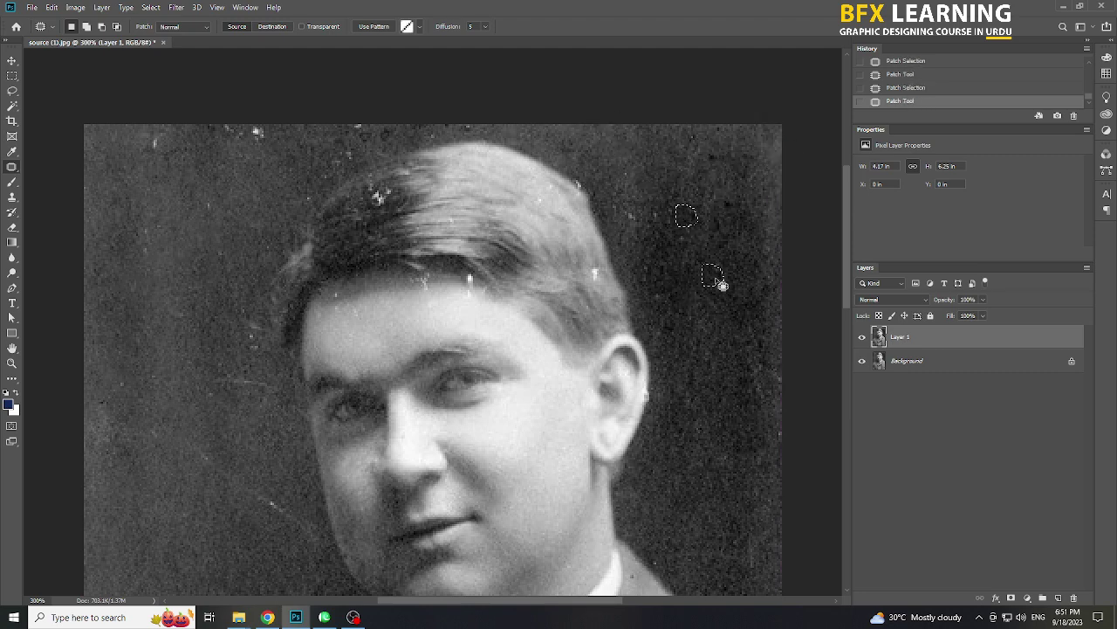
- Patch the specks along the hair's upper-left outline and the white spots at the photo's upper edge, then deselect
{"action": "mouse_move", "coordinate": [364, 140]}
{"action": "left_mouse_down"}
{"action": "mouse_move", "coordinate": [314, 198]}
{"action": "mouse_move", "coordinate": [323, 157]}
{"action": "mouse_move", "coordinate": [267, 207]}
{"action": "left_mouse_up"}
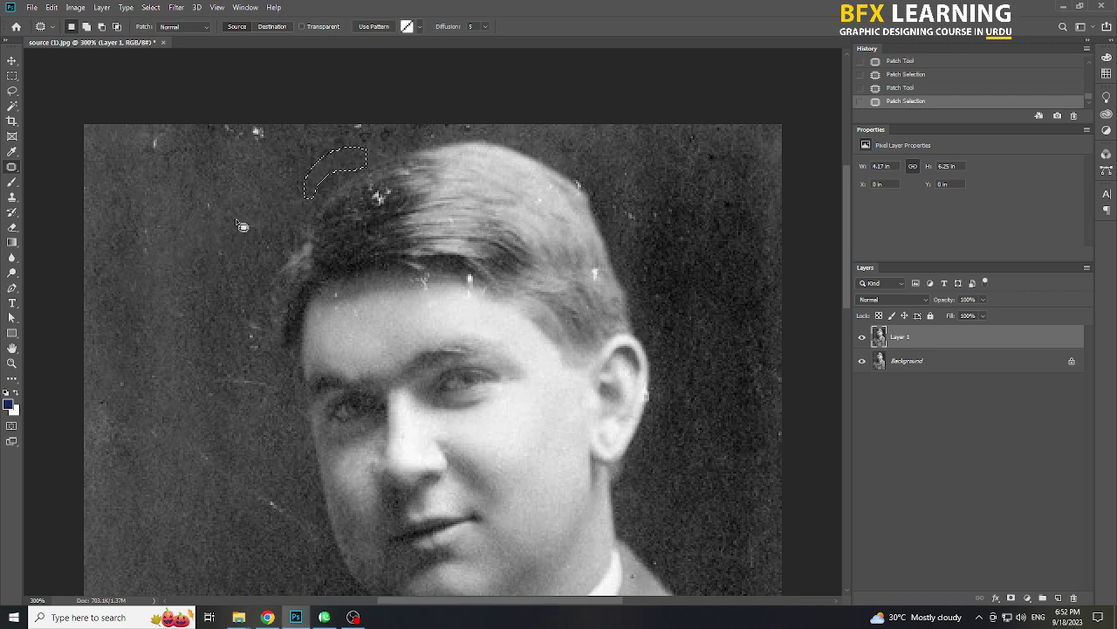
{"action": "left_click_drag", "start_coordinate": [264, 146], "coordinate": [262, 166]}
{"action": "left_click_drag", "start_coordinate": [361, 141], "coordinate": [359, 138]}
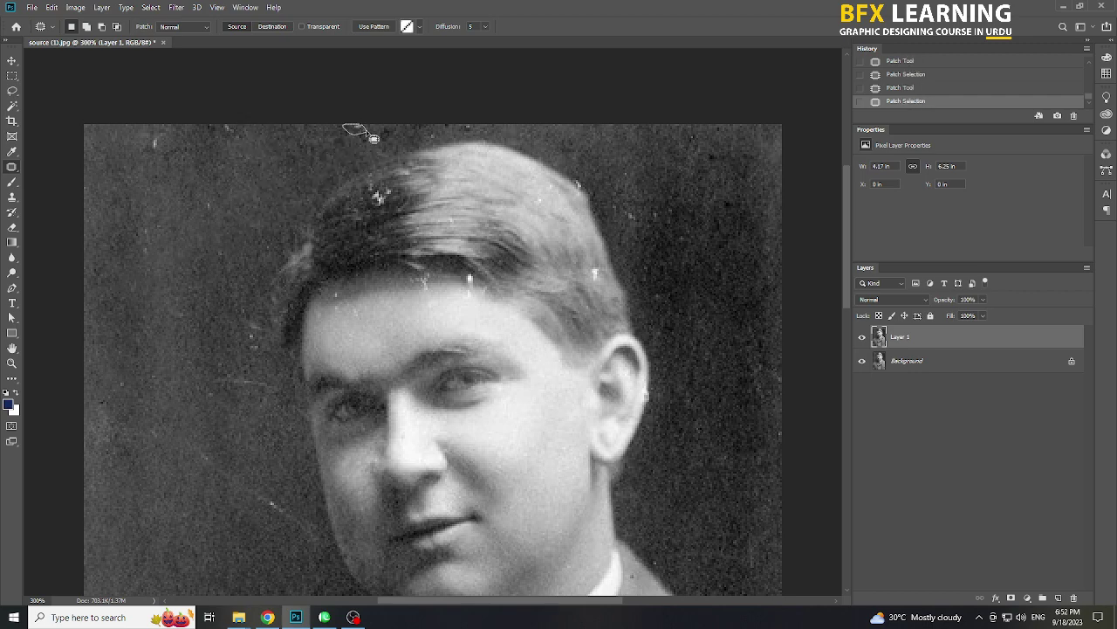
{"action": "scroll", "coordinate": [304, 272], "scroll_direction": "down", "scroll_amount": 1}
{"action": "key", "text": "ctrl+d"}
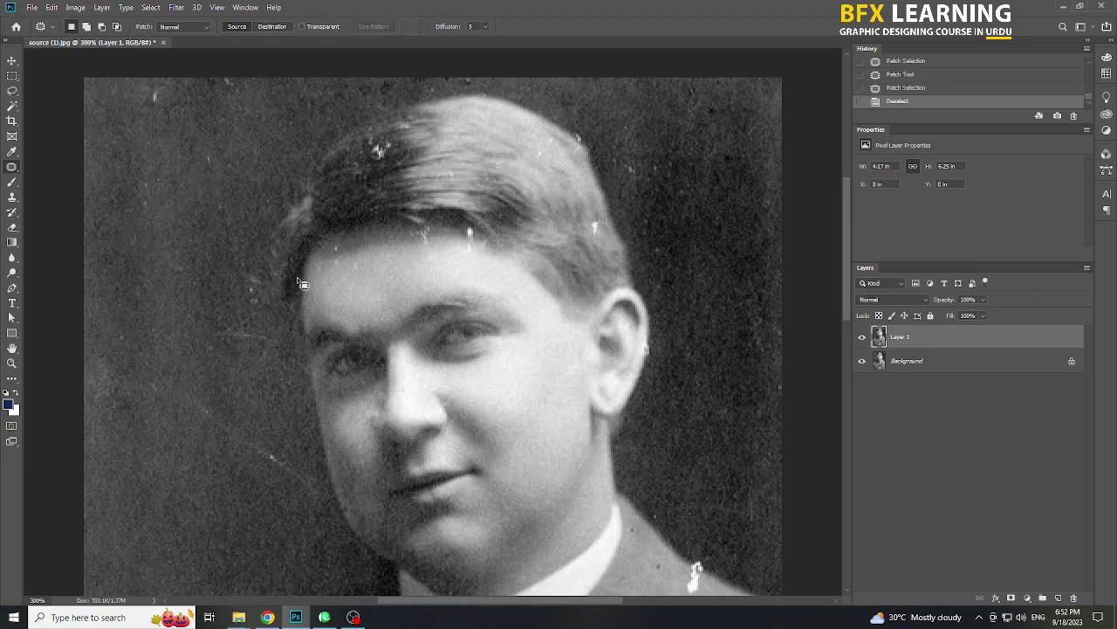
- Patch the cluster of white specks in the dark part of the hair with clean hair texture
{"action": "scroll", "coordinate": [318, 283], "scroll_direction": "down", "scroll_amount": 5}
{"action": "key", "text": "ctrl+minus"}
{"action": "scroll", "coordinate": [489, 215], "scroll_direction": "up", "scroll_amount": 2}
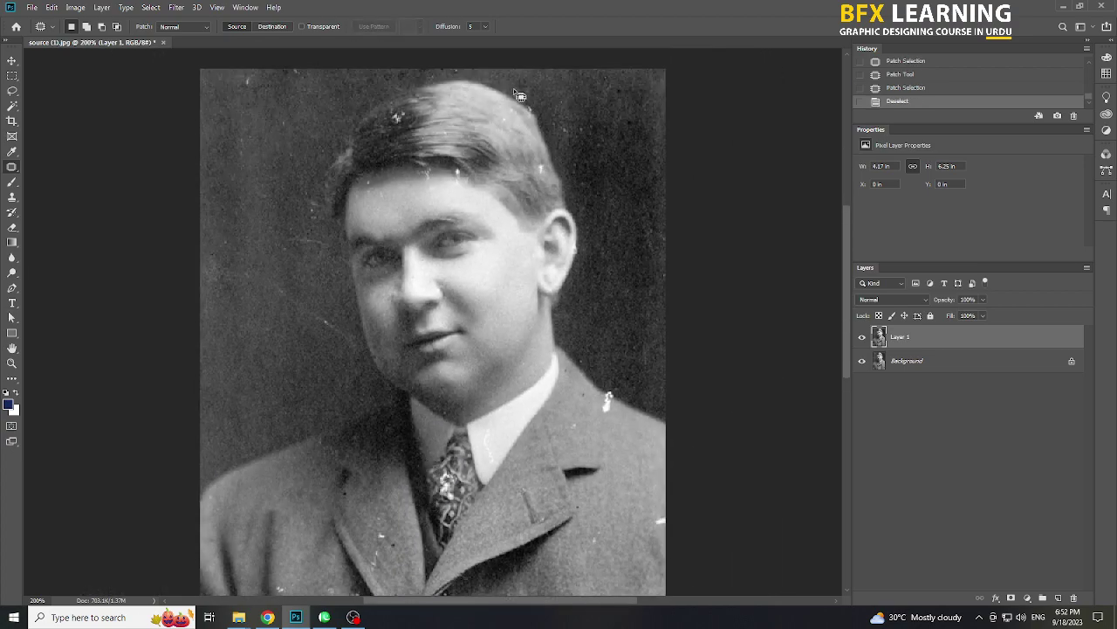
{"action": "key", "text": "ctrl+plus"}
{"action": "scroll", "coordinate": [409, 180], "scroll_direction": "up", "scroll_amount": 2}
{"action": "mouse_move", "coordinate": [384, 160]}
{"action": "left_mouse_down"}
{"action": "mouse_move", "coordinate": [362, 126]}
{"action": "mouse_move", "coordinate": [384, 160]}
{"action": "left_mouse_up"}
{"action": "left_click_drag", "start_coordinate": [377, 144], "coordinate": [357, 189]}
{"action": "key", "text": "ctrl+d"}
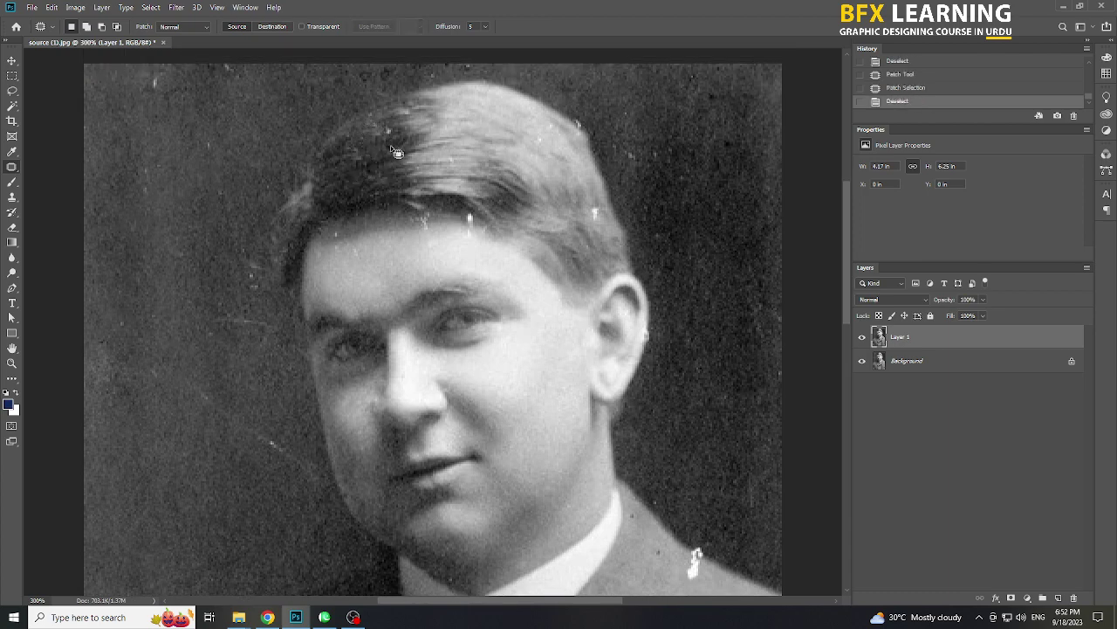
{"action": "mouse_move", "coordinate": [390, 146]}
{"action": "left_mouse_down"}
{"action": "mouse_move", "coordinate": [387, 116]}
{"action": "mouse_move", "coordinate": [395, 152]}
{"action": "mouse_move", "coordinate": [353, 172]}
{"action": "left_mouse_up"}
{"action": "key", "text": "ctrl+d"}
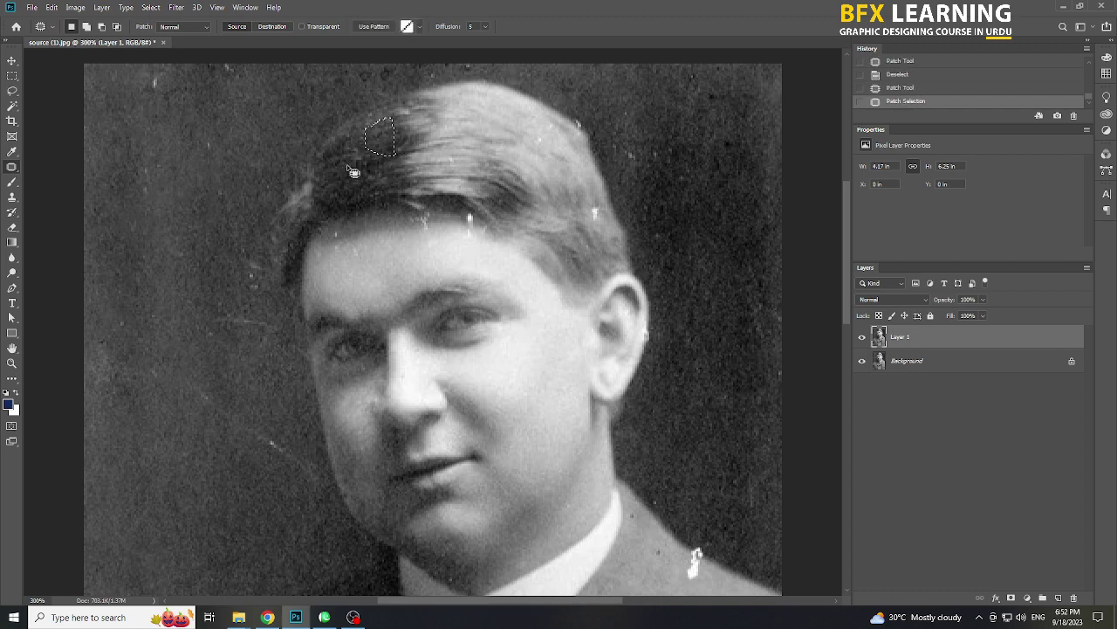
{"action": "key", "text": "ctrl+d"}
- Patch the white spot in the hair above the ear with nearby clean hair and deselect it
{"action": "scroll", "coordinate": [485, 295], "scroll_direction": "up", "scroll_amount": 3}
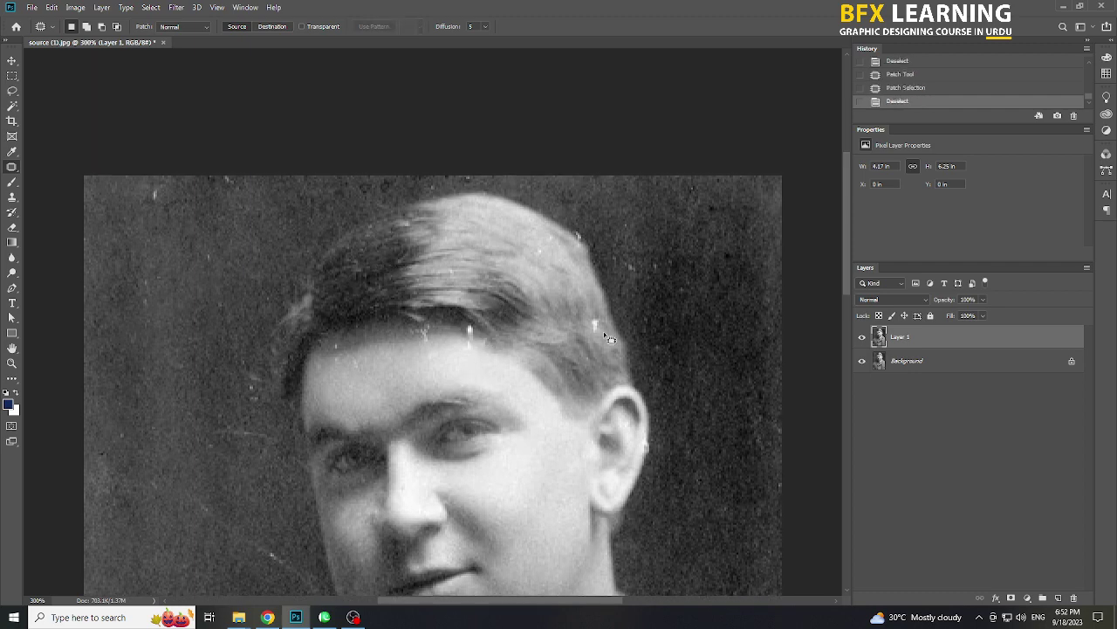
{"action": "mouse_move", "coordinate": [604, 334]}
{"action": "left_mouse_down"}
{"action": "mouse_move", "coordinate": [587, 320]}
{"action": "mouse_move", "coordinate": [603, 335]}
{"action": "mouse_move", "coordinate": [586, 291]}
{"action": "left_mouse_up"}
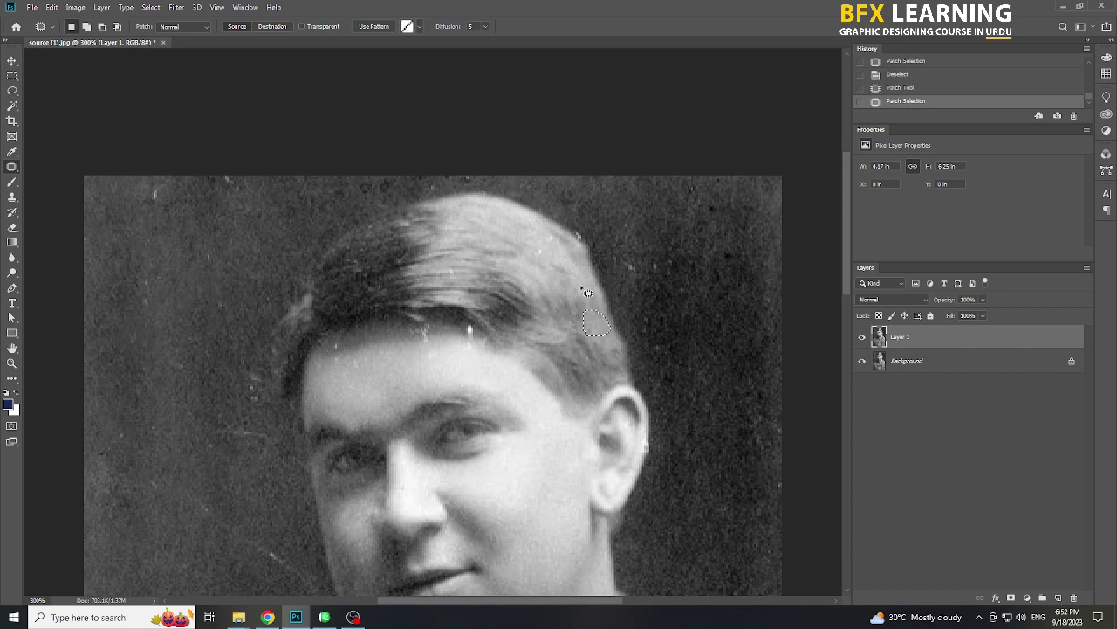
{"action": "key", "text": "ctrl+d"}
{"action": "scroll", "coordinate": [585, 293], "scroll_direction": "down", "scroll_amount": 1}
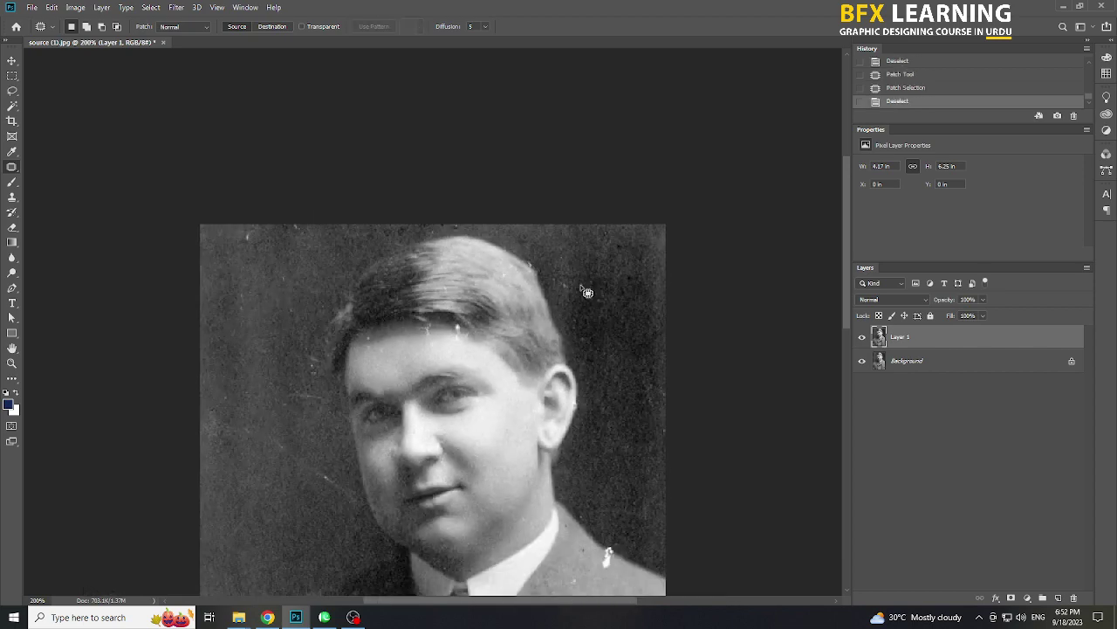
{"action": "scroll", "coordinate": [589, 306], "scroll_direction": "down", "scroll_amount": 3}
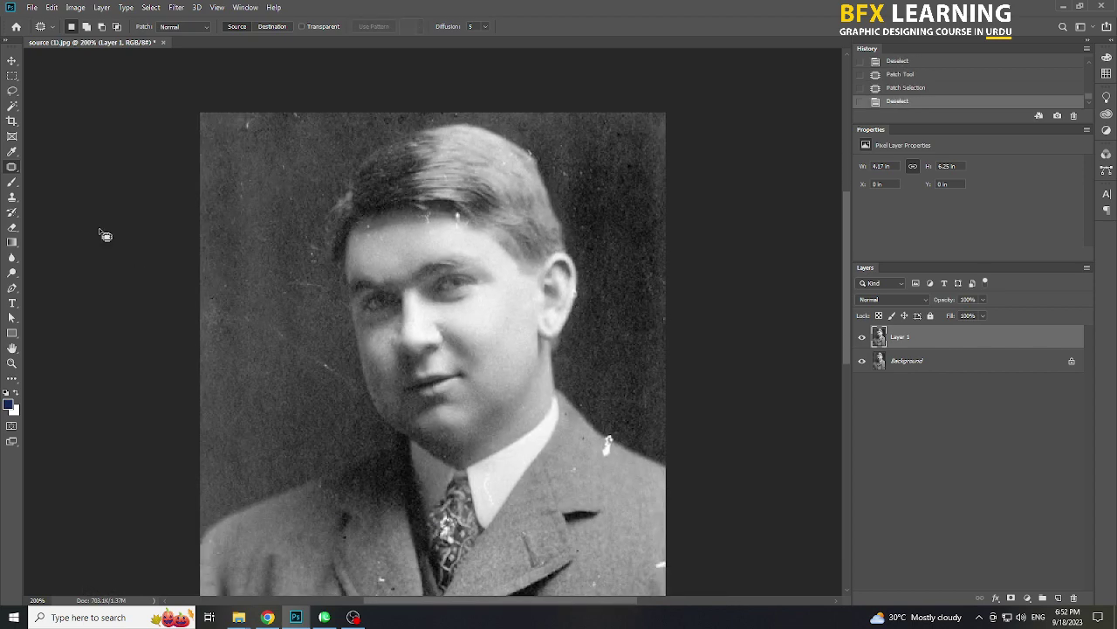
{"action": "right_click", "coordinate": [17, 170]}
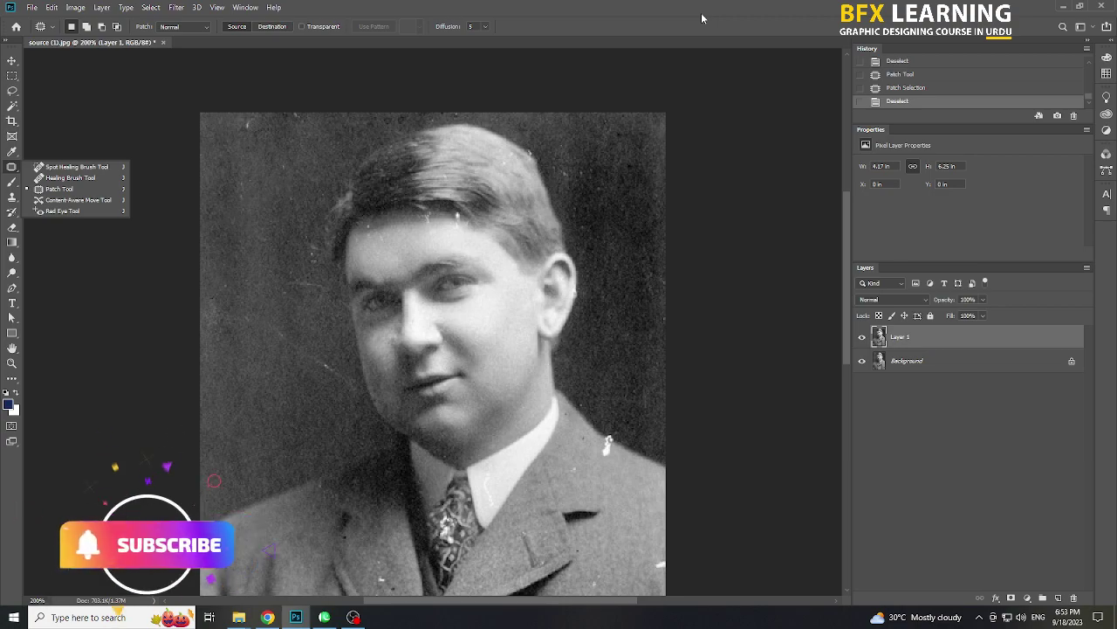
{"action": "left_click", "coordinate": [531, 255]}
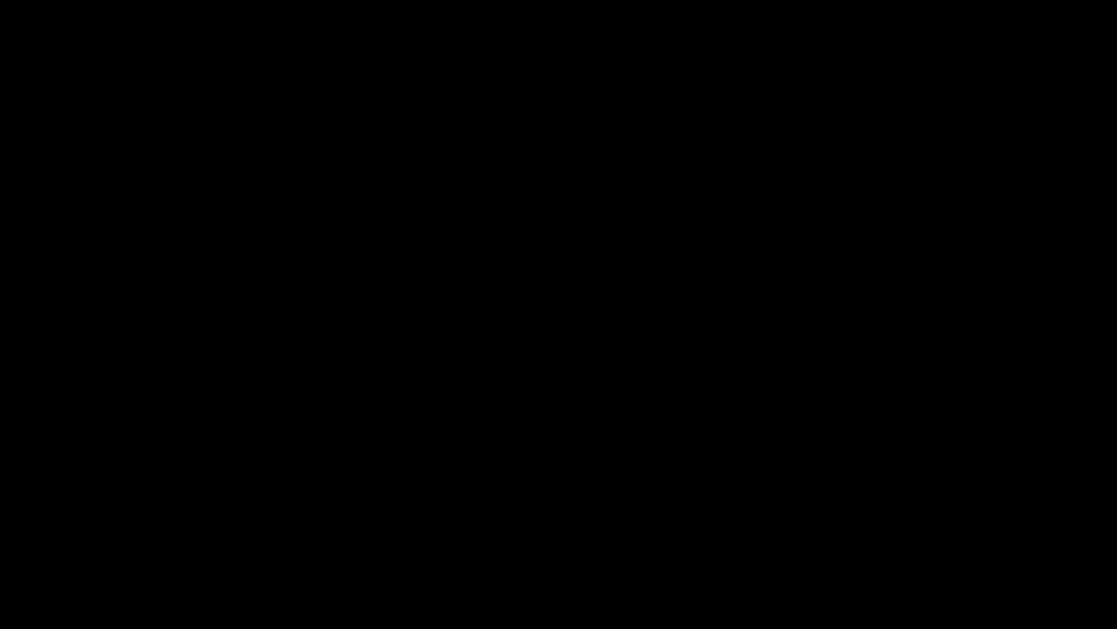